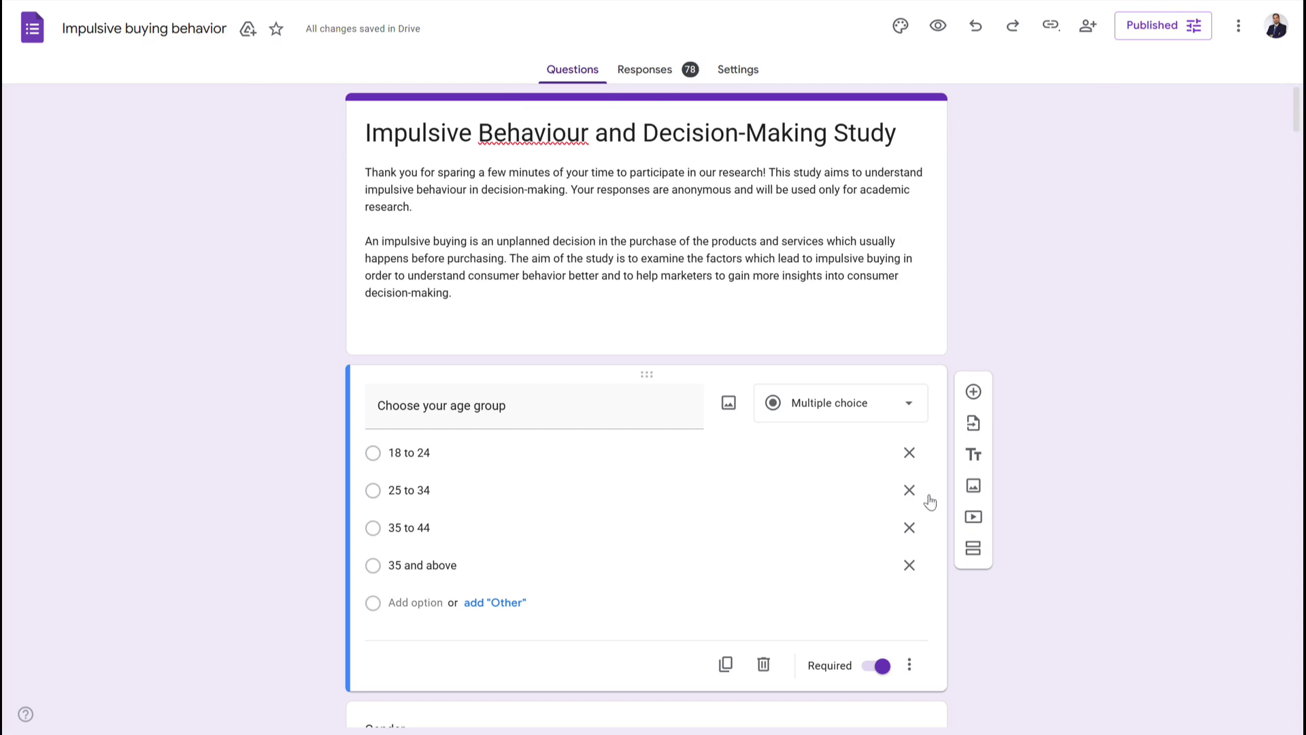
Review the form's title and the introductory description explaining the study's purpose and anonymity
left_click(566, 132)
left_click_drag(441, 133, 917, 129)
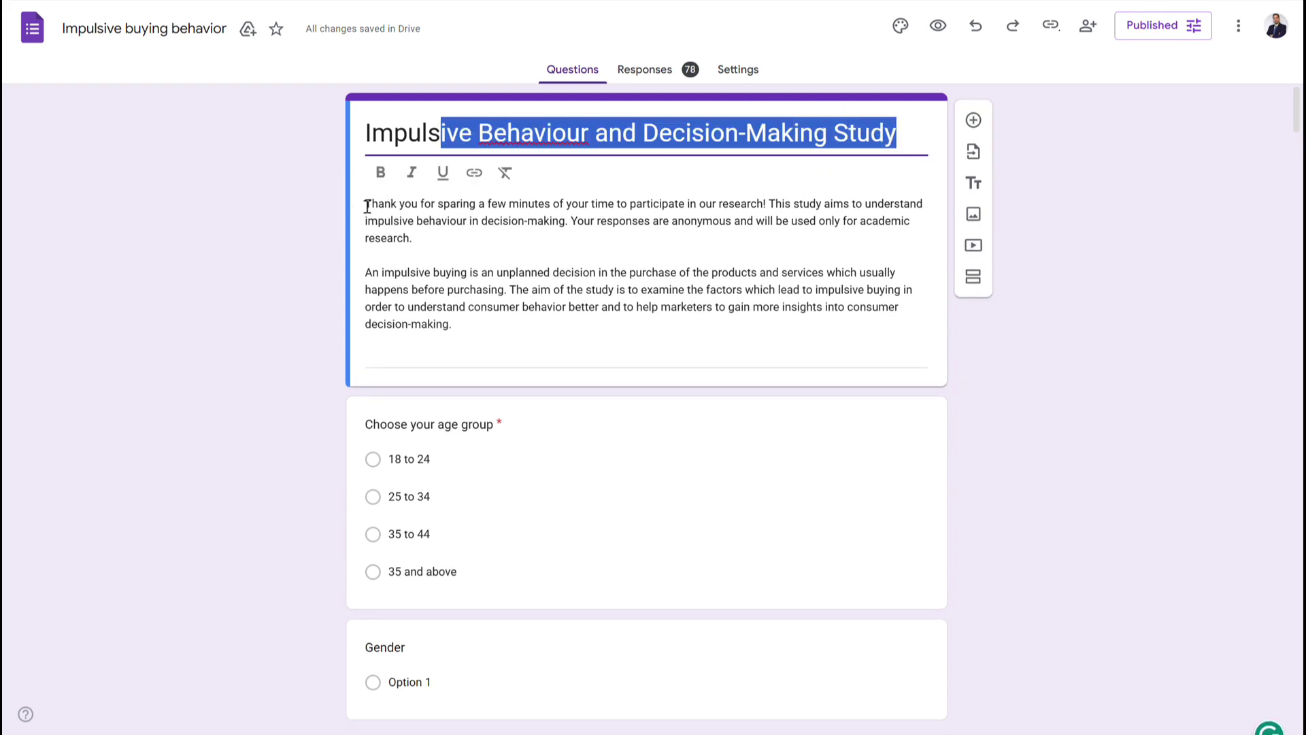
left_click_drag(371, 203, 356, 213)
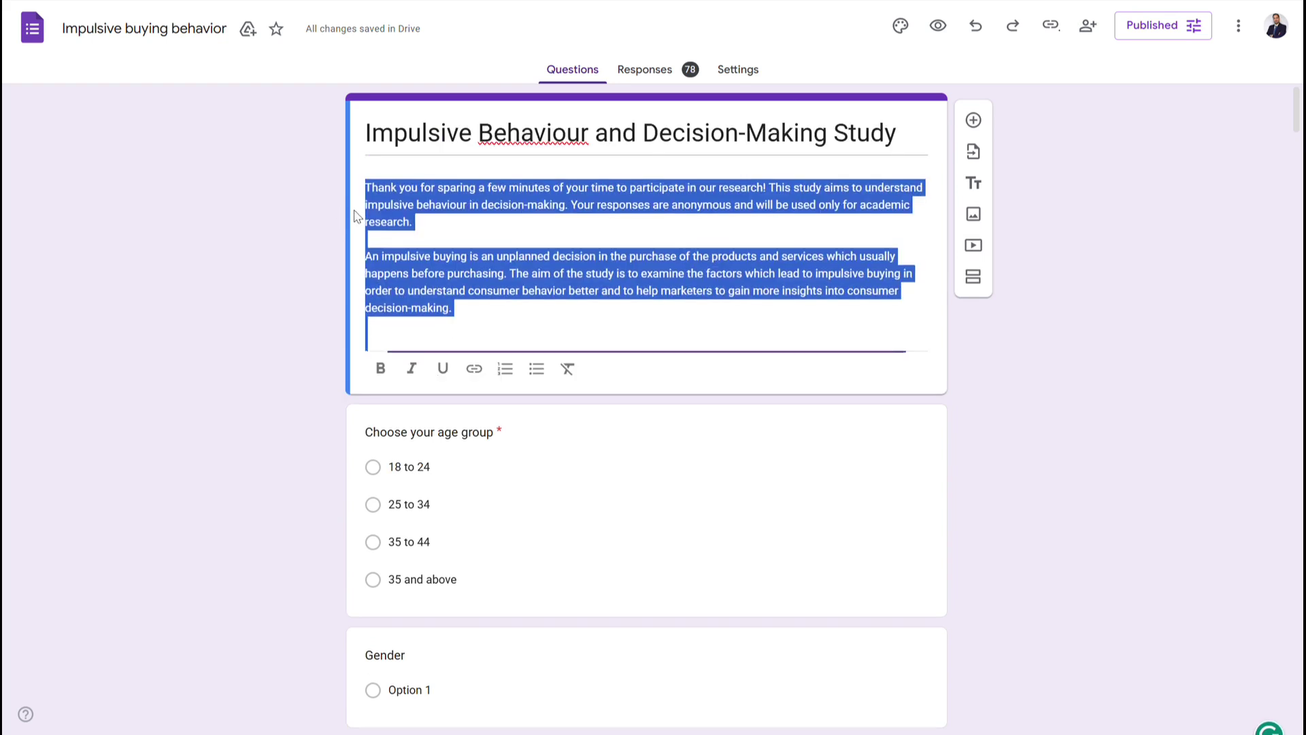
left_click(413, 205)
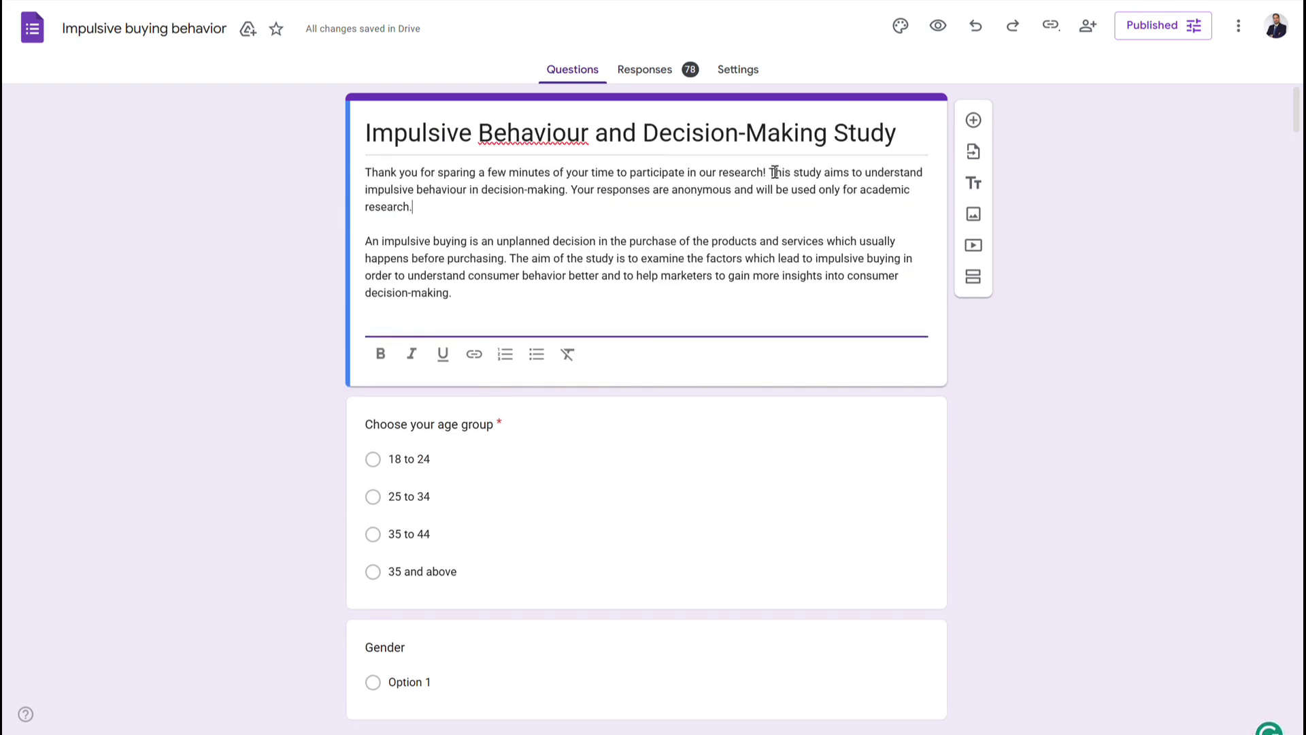
left_click_drag(776, 175, 790, 207)
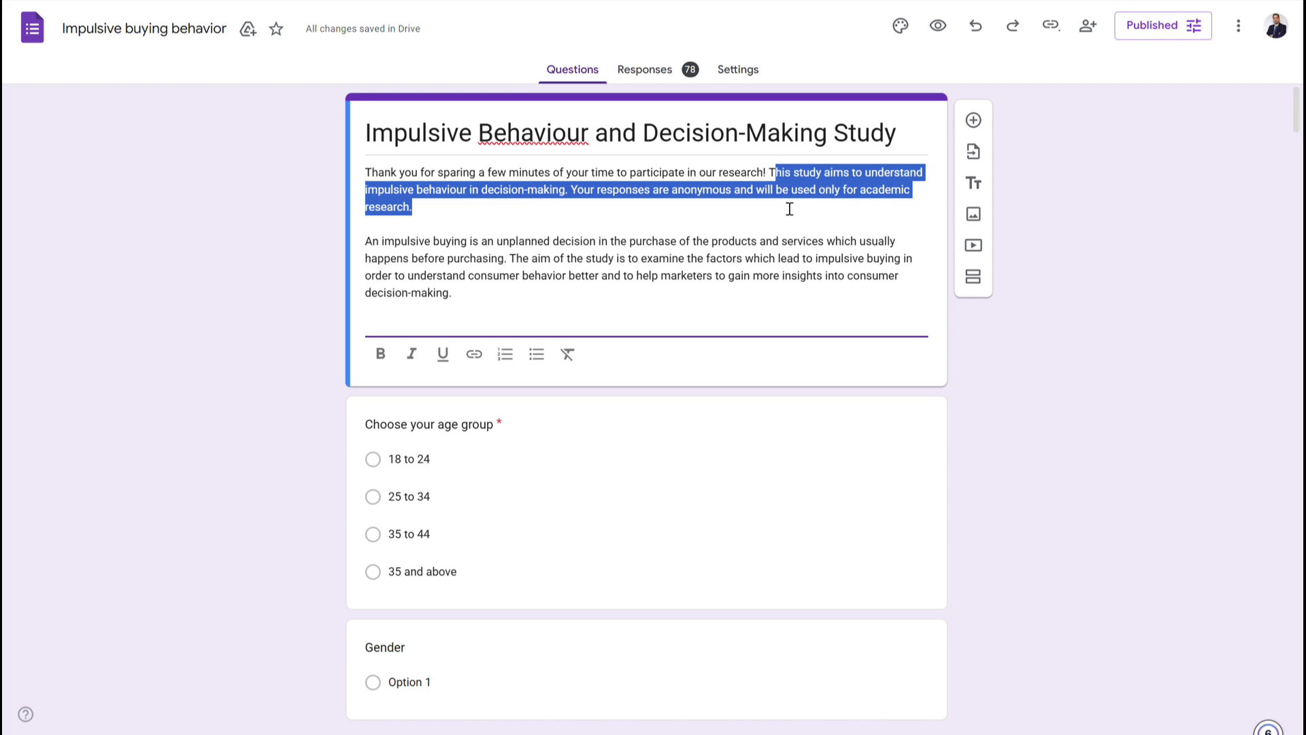
left_click(789, 208)
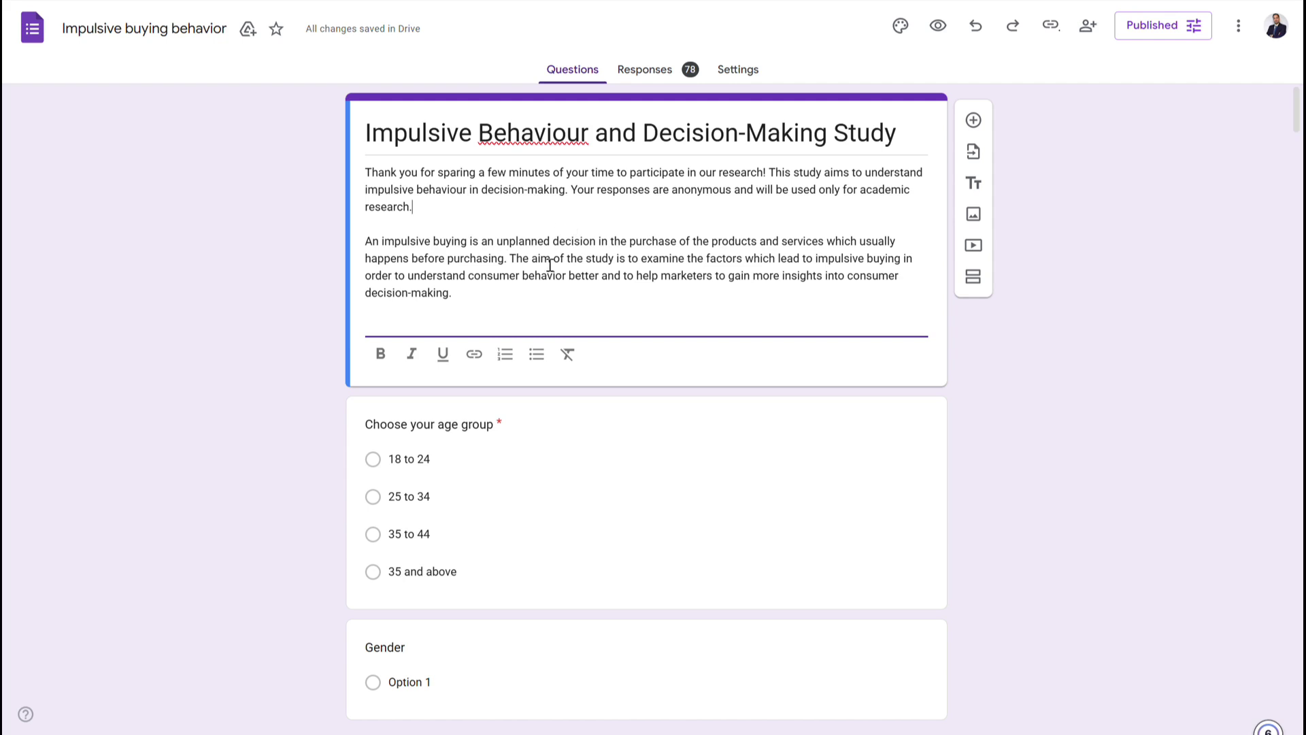
Add a short answer question titled "Age" directly above the "Choose your age group" question
scroll(391, 279, "down", 5)
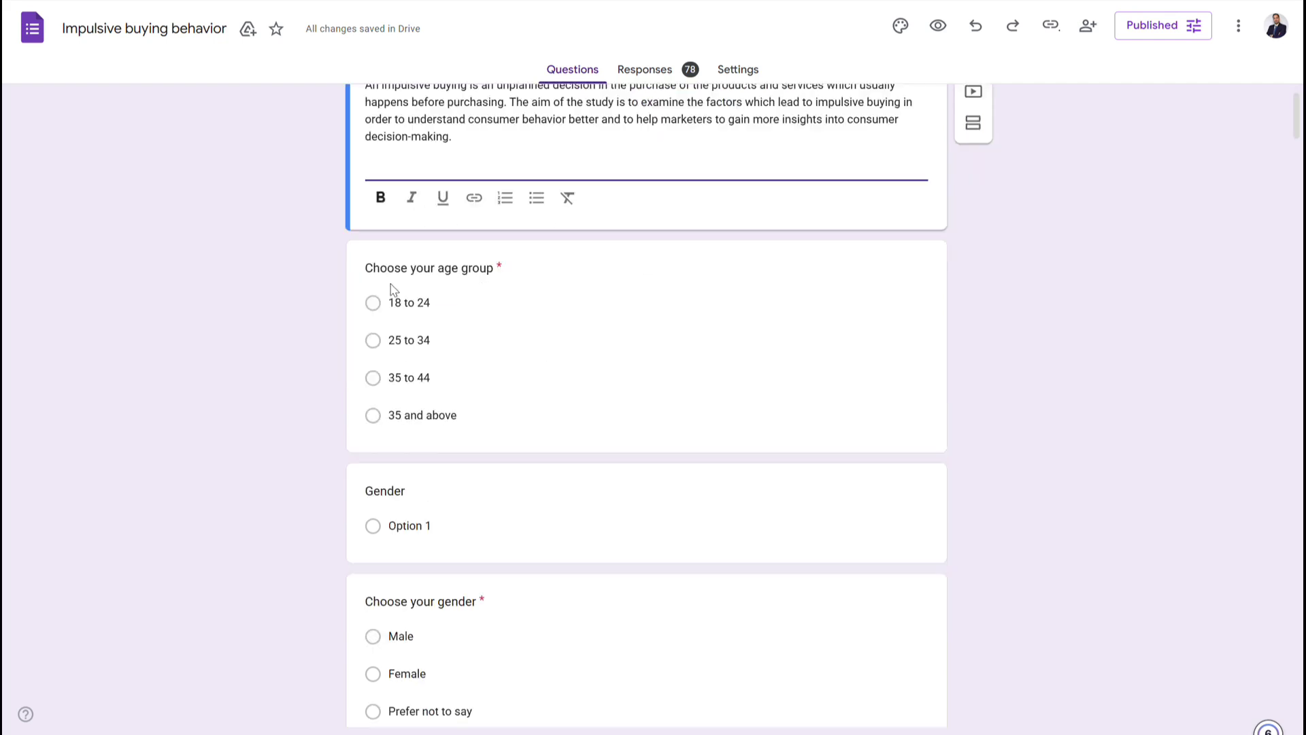
scroll(421, 282, "up", 1)
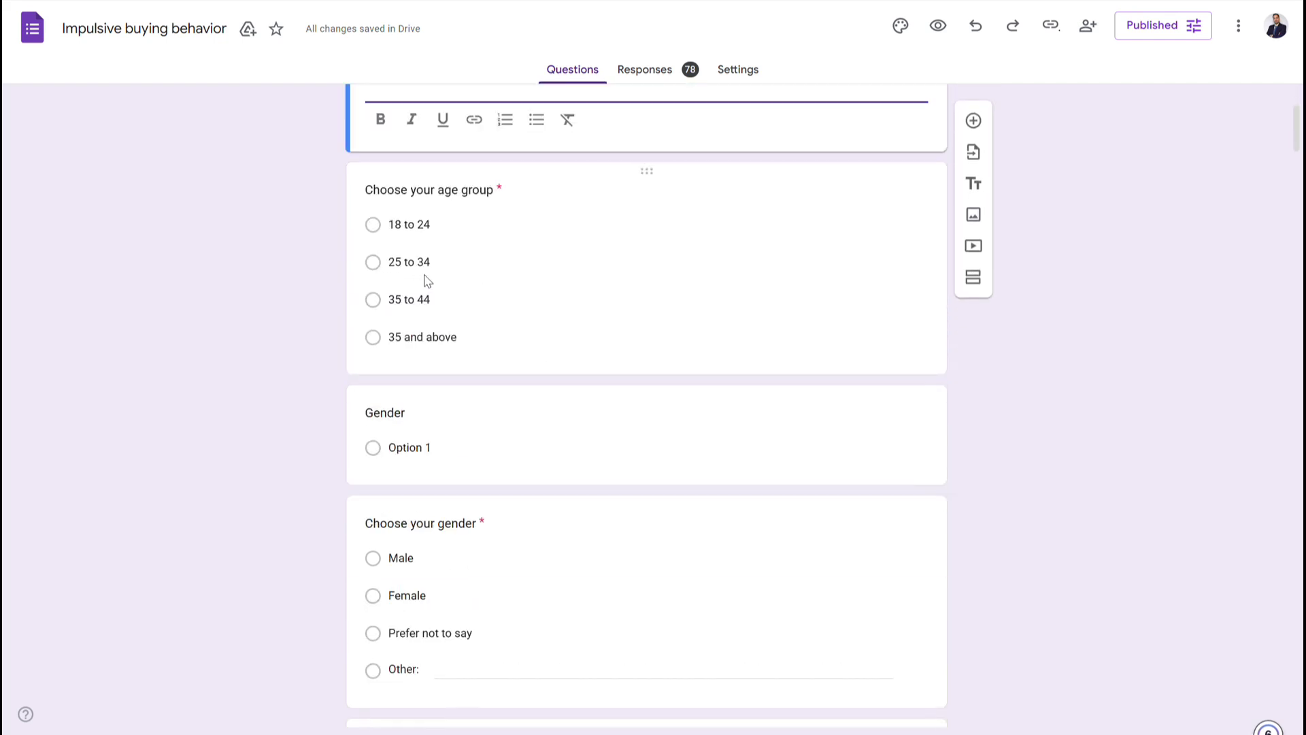
left_click(658, 165)
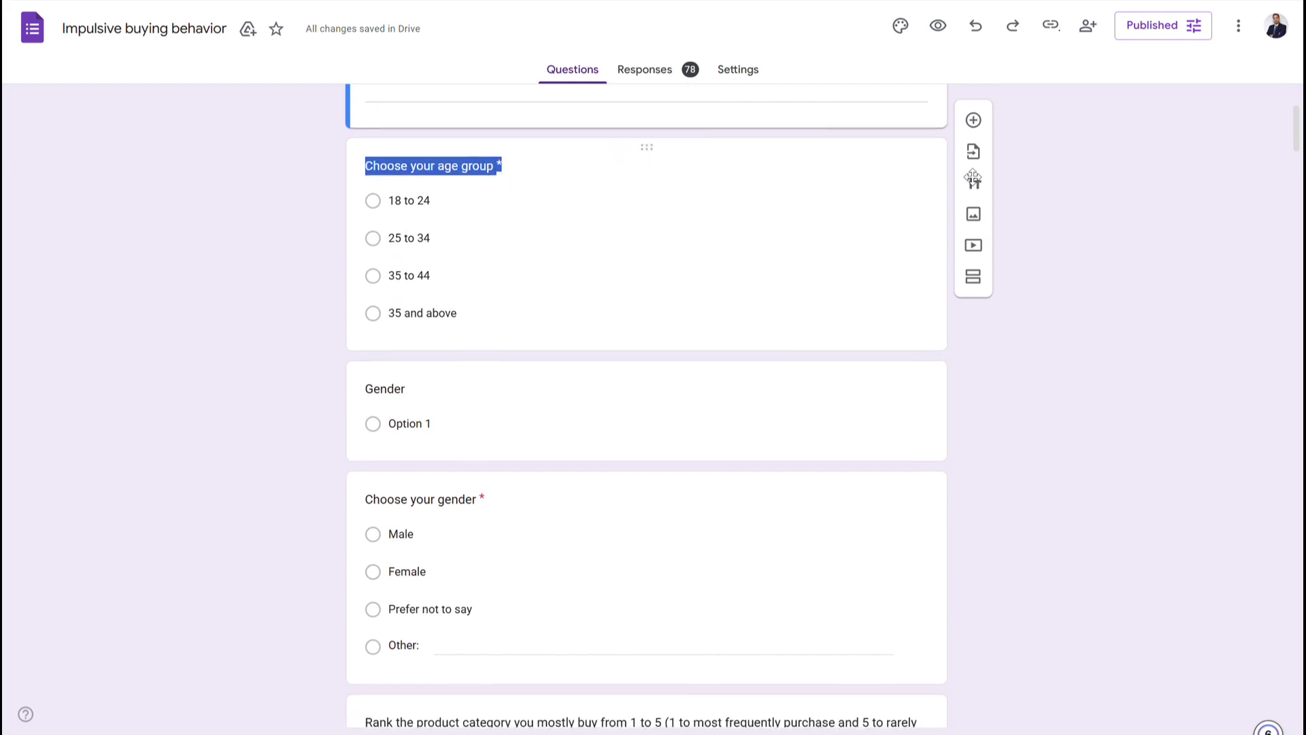
left_click(972, 120)
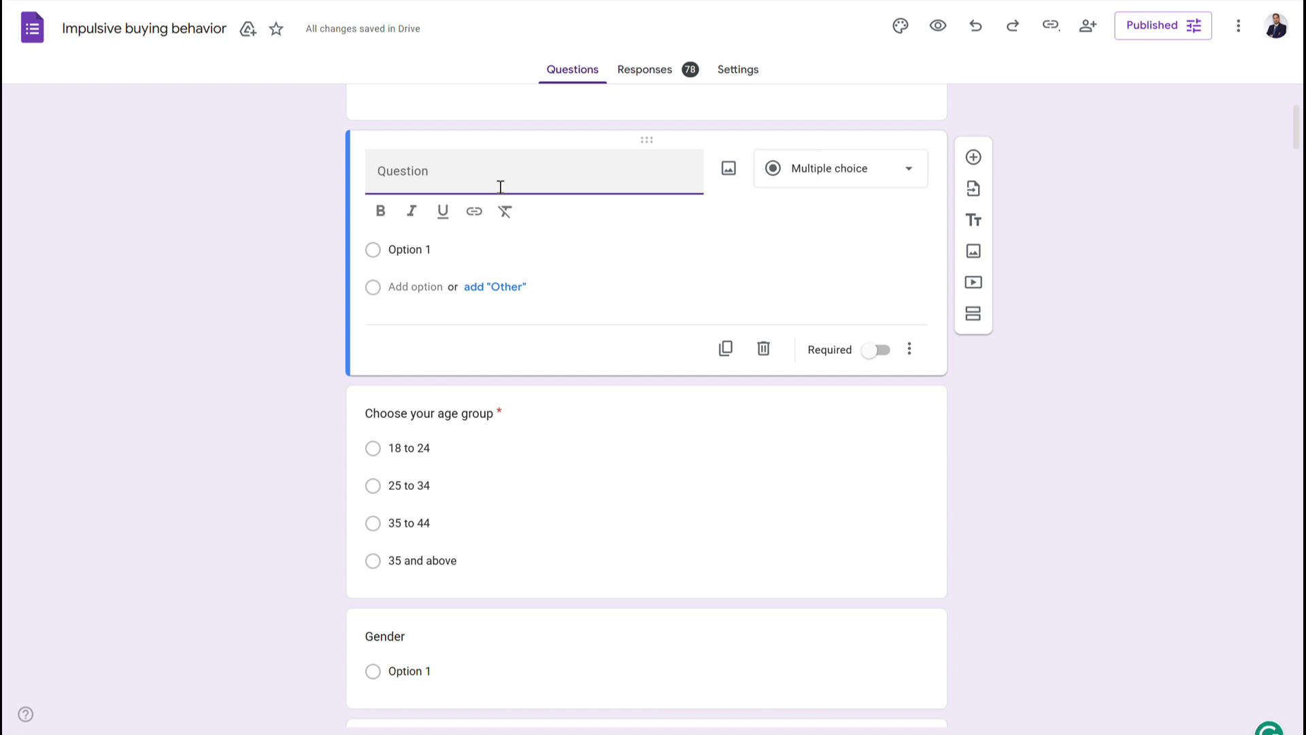
type("A")
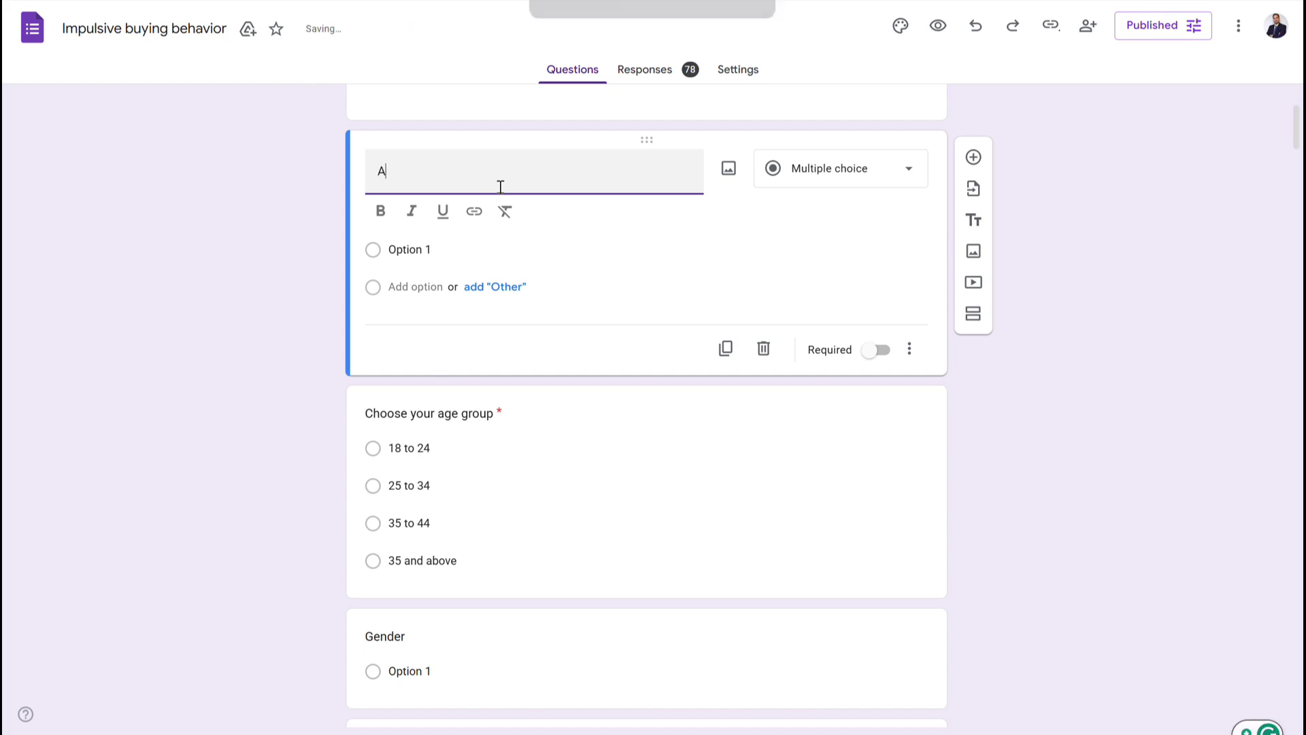
type("ge")
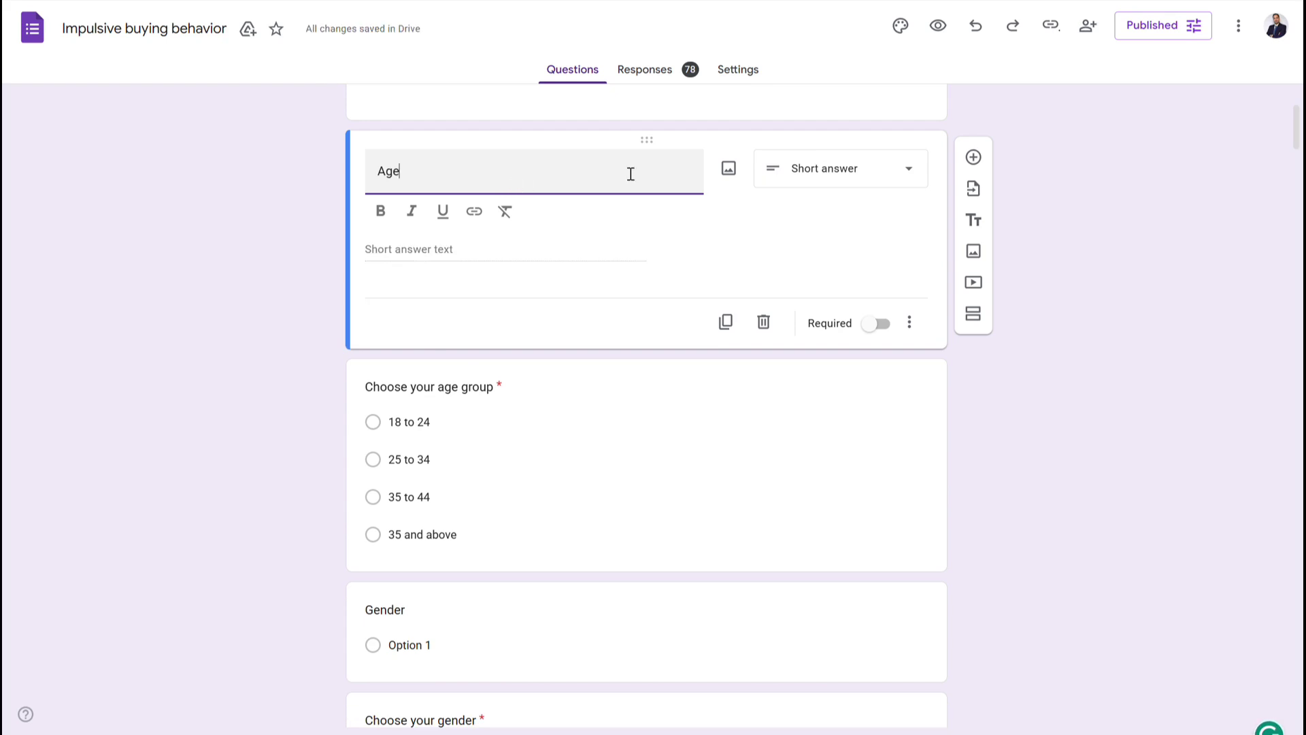
left_click_drag(405, 177, 363, 181)
left_click(830, 176)
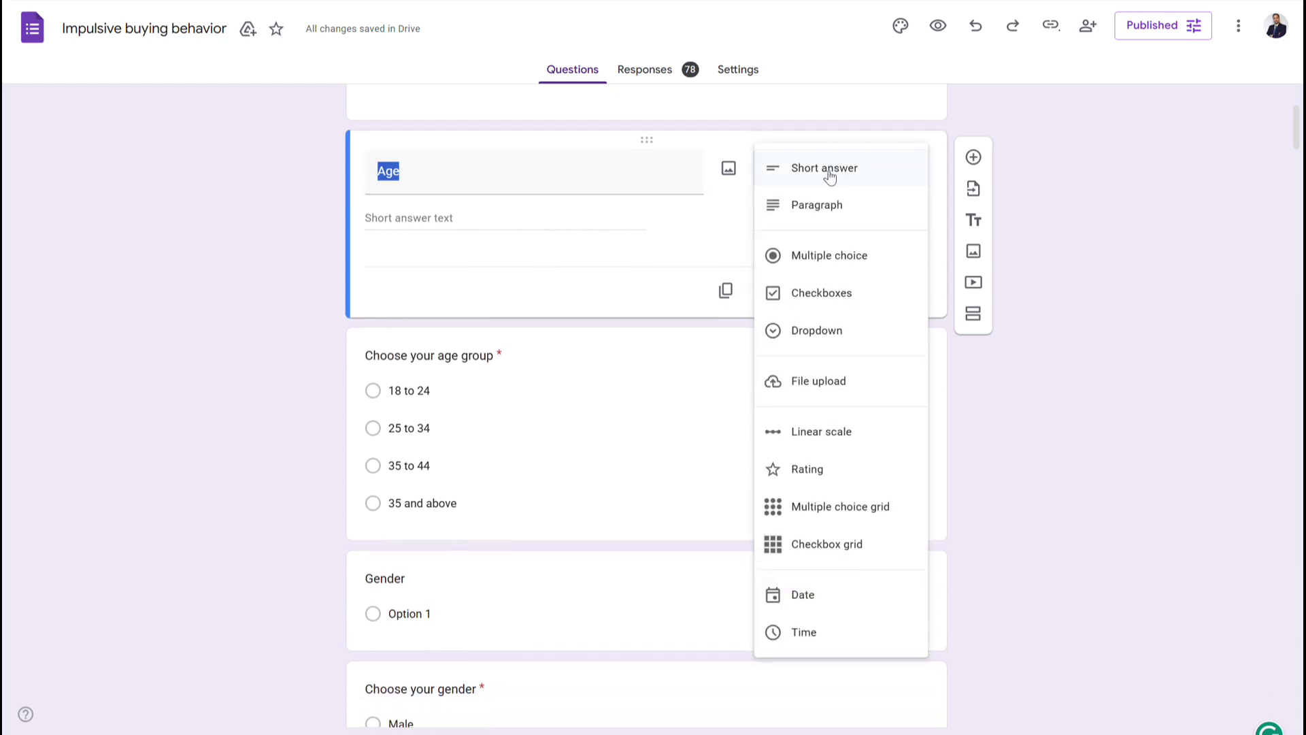
left_click(829, 176)
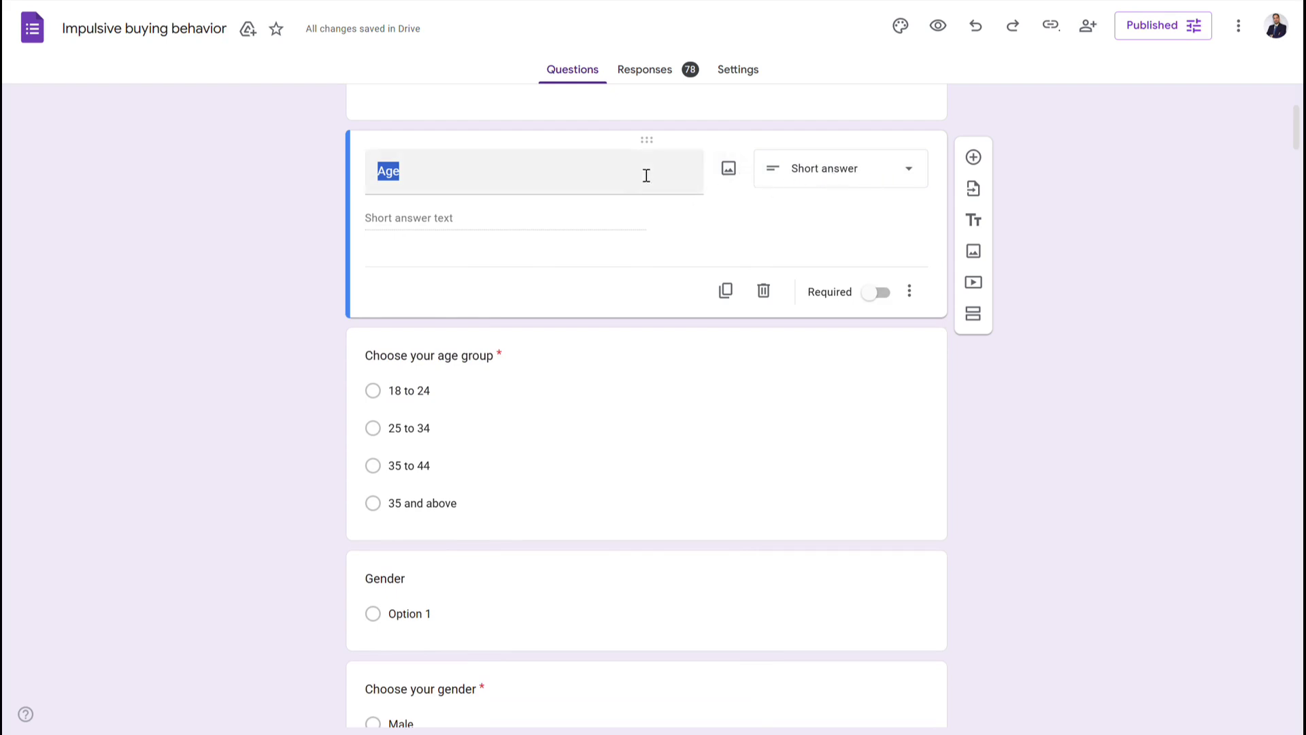
Retitle the "Choose your age group" question as "Age group"
left_click(643, 337)
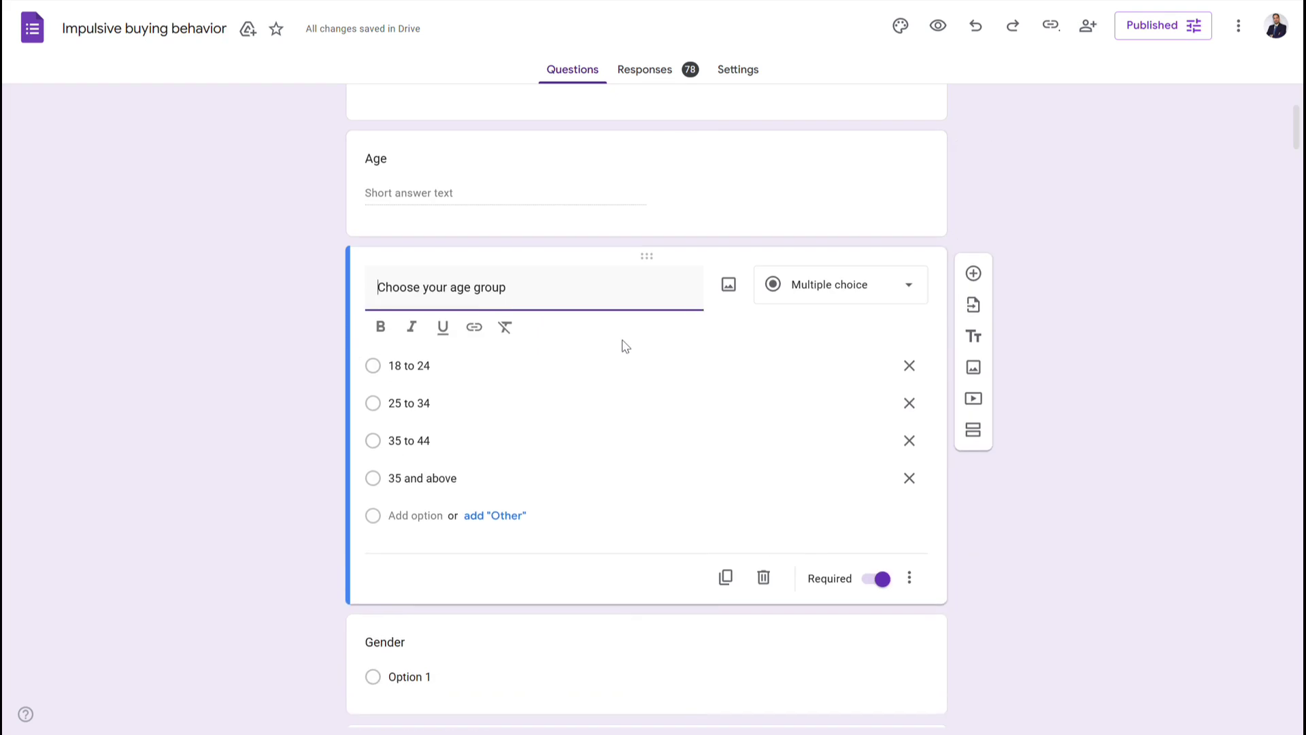
scroll(431, 320, "down", 1)
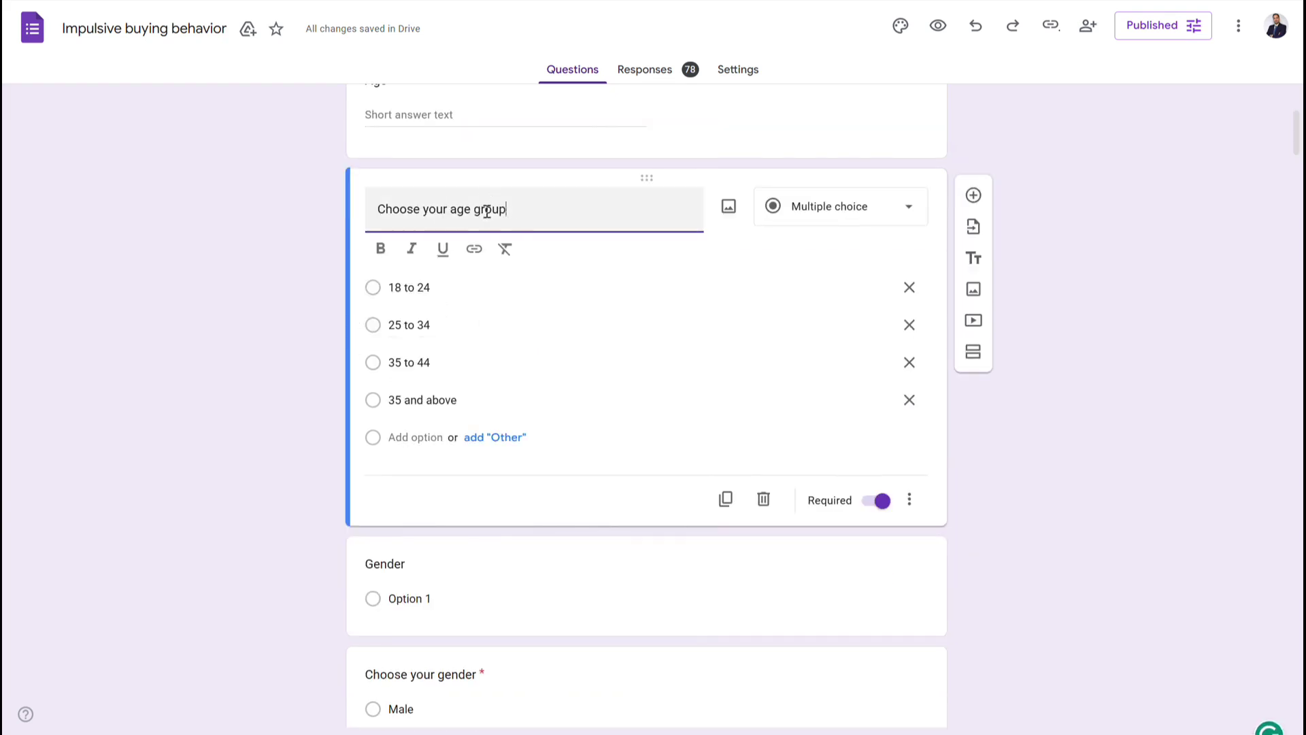
left_click_drag(509, 209, 336, 223)
type("Age group")
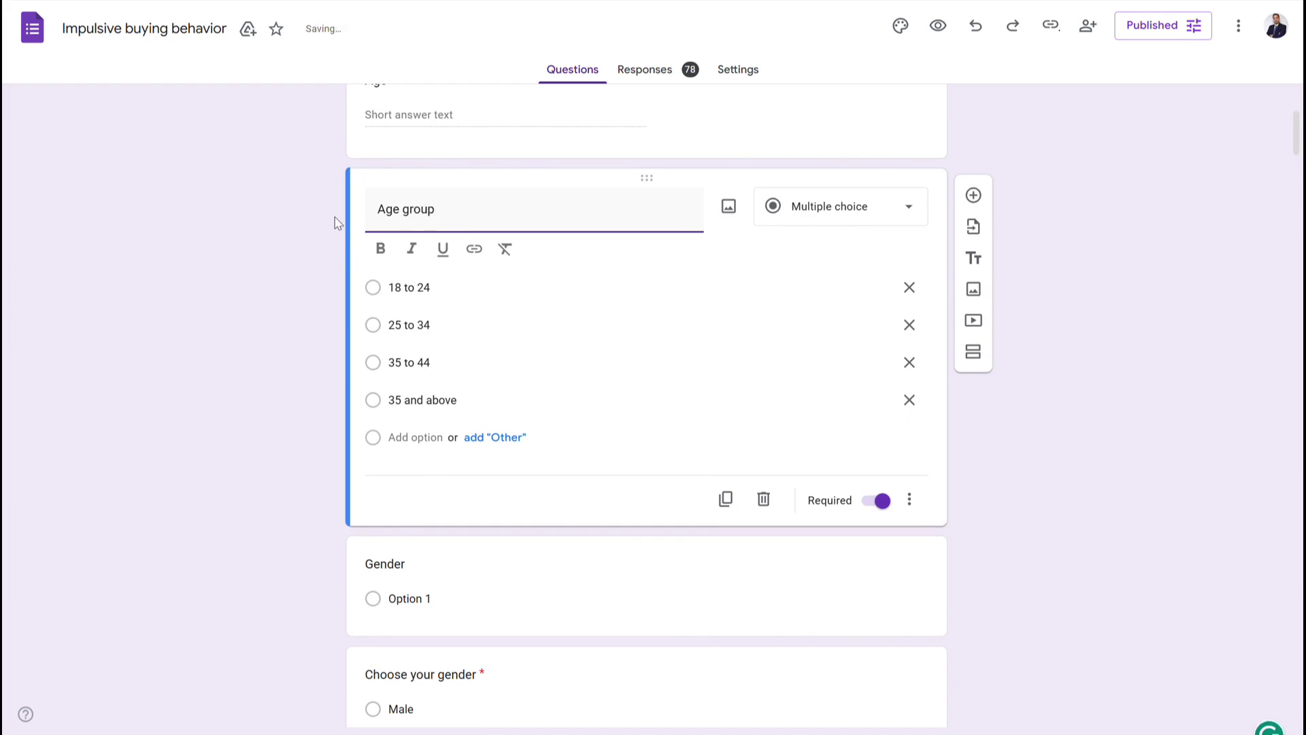
Examine the answer options of the age group question and of the "Choose your gender" question
left_click(412, 291)
left_click(418, 294)
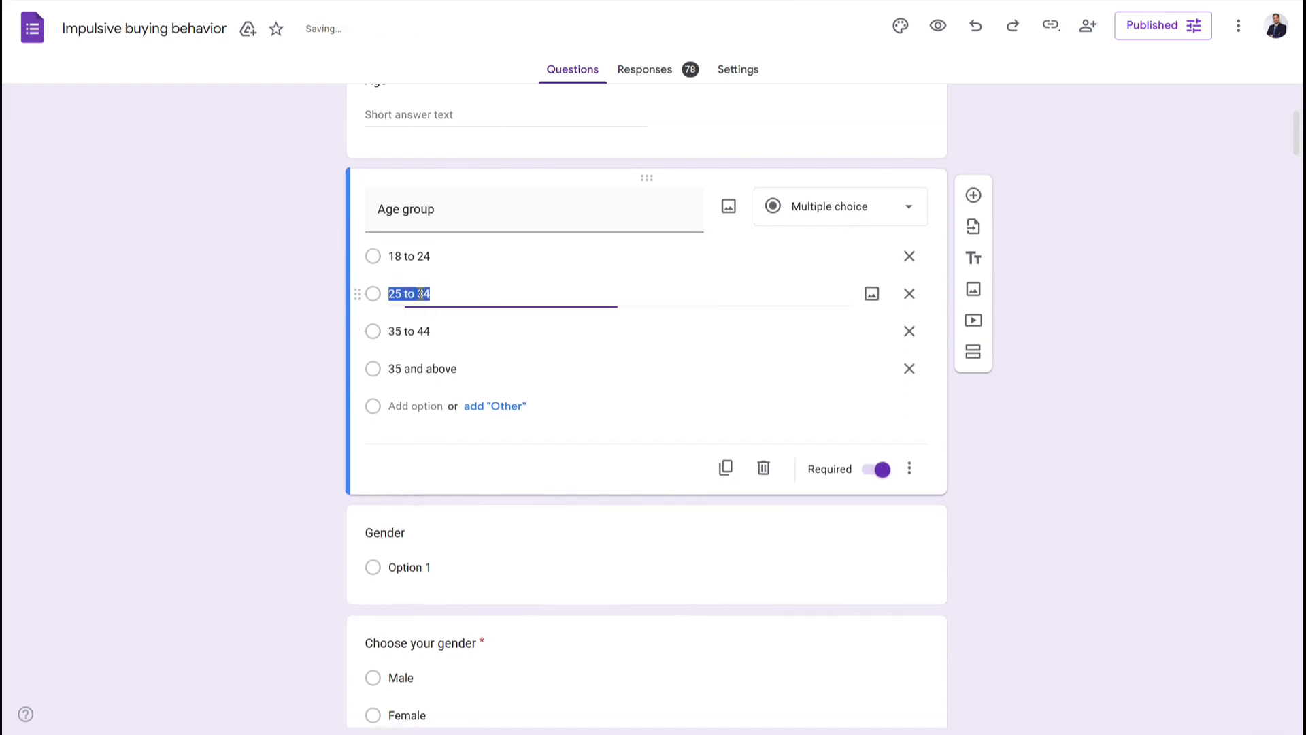
left_click(410, 330)
left_click(422, 368)
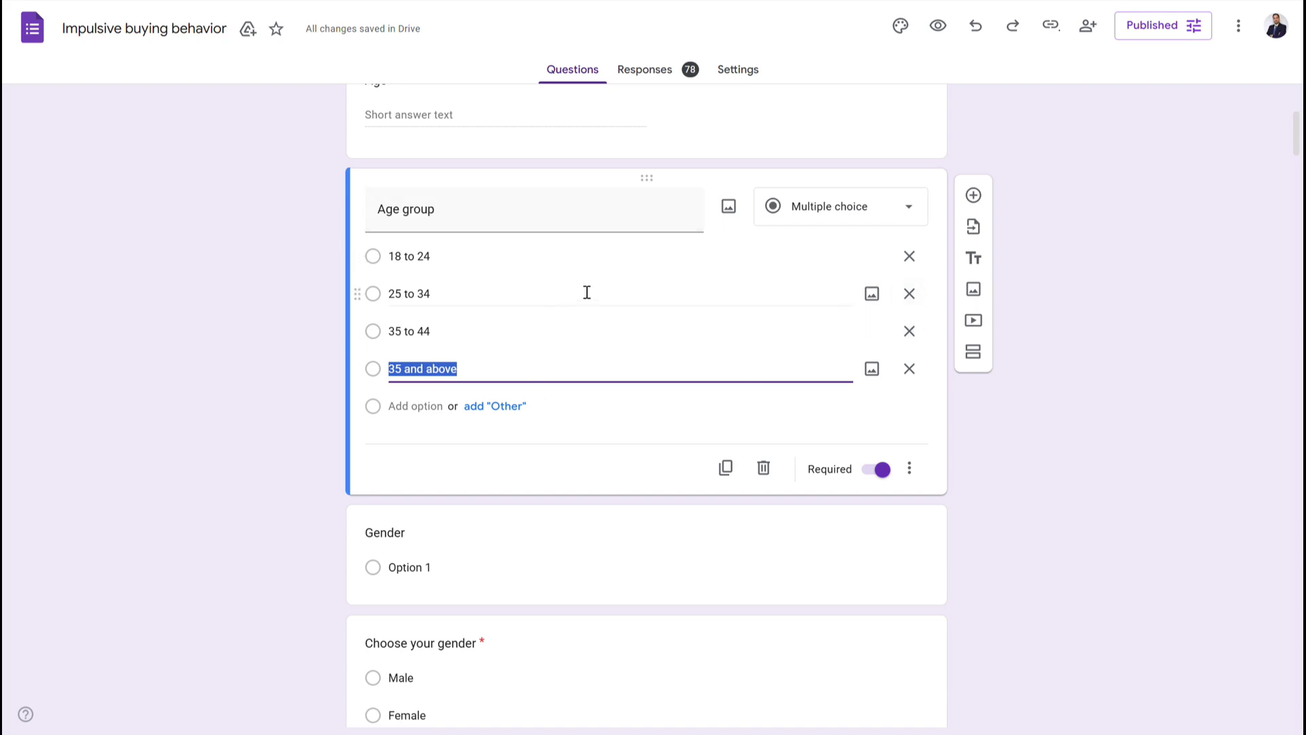
scroll(587, 292, "down", 7)
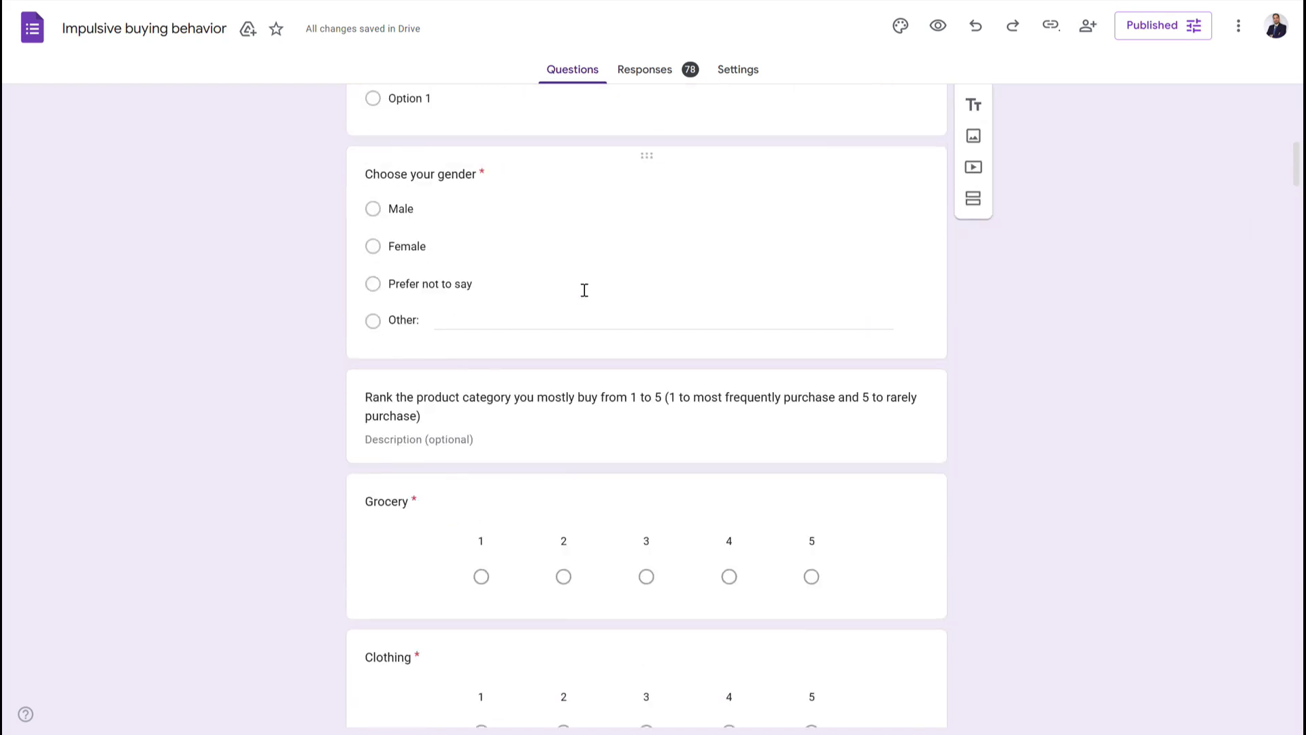
left_click(411, 178)
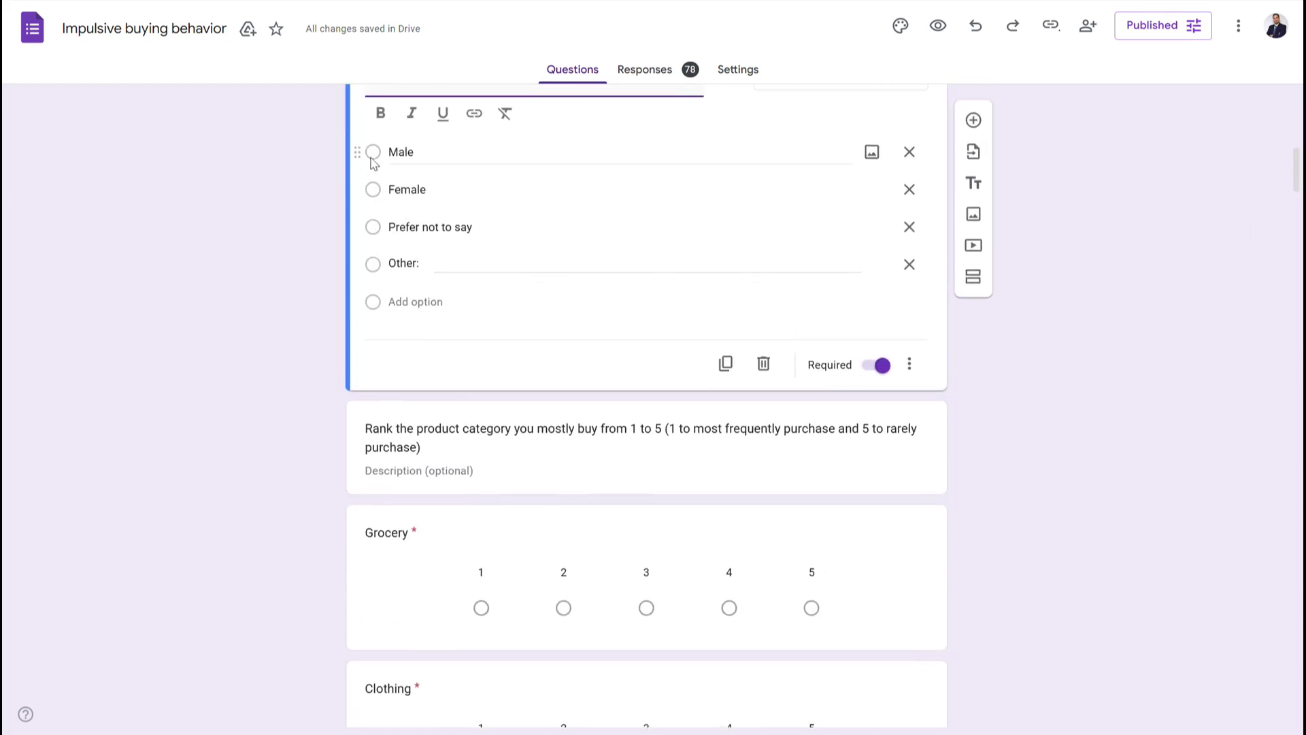
left_click(409, 156)
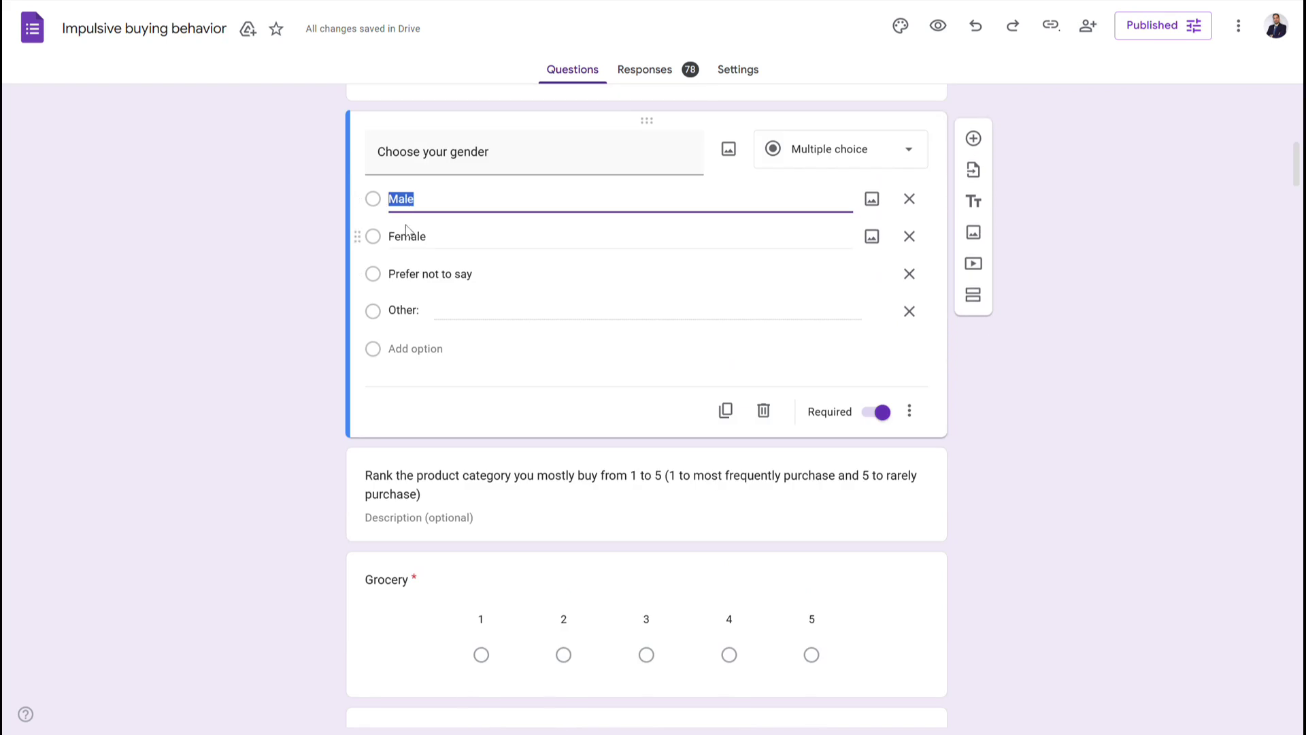
key("Tab")
left_click(430, 283)
left_click(416, 313)
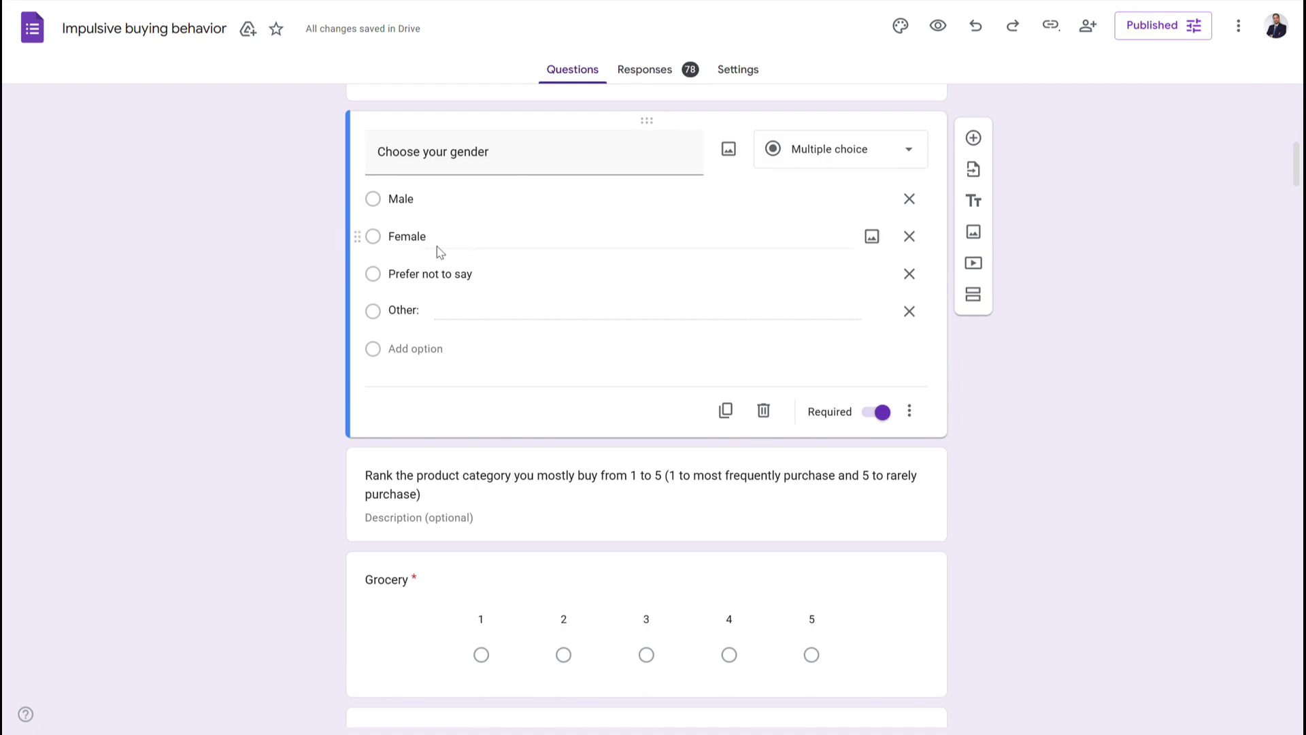
Add a question titled "Ocuupation" below the "Choose your gender" question, with "Student" as its first option
left_click(973, 137)
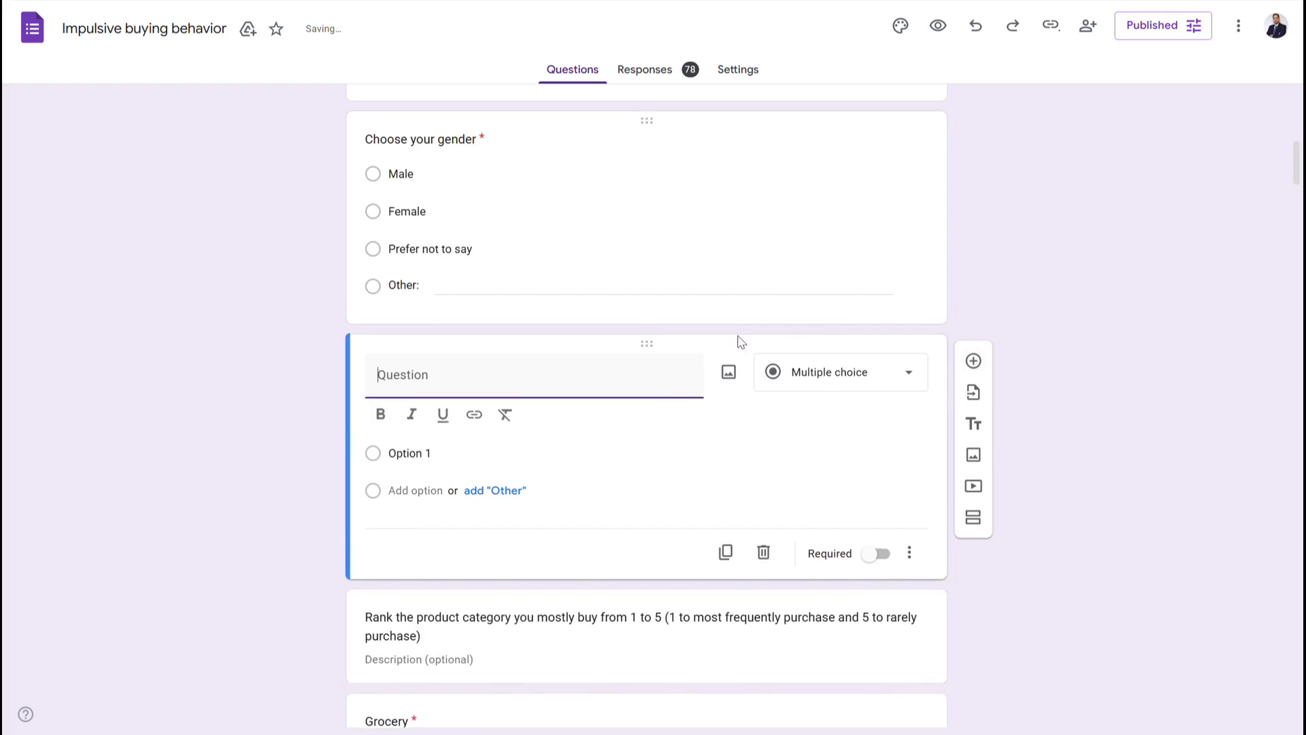
type("Ocuupation")
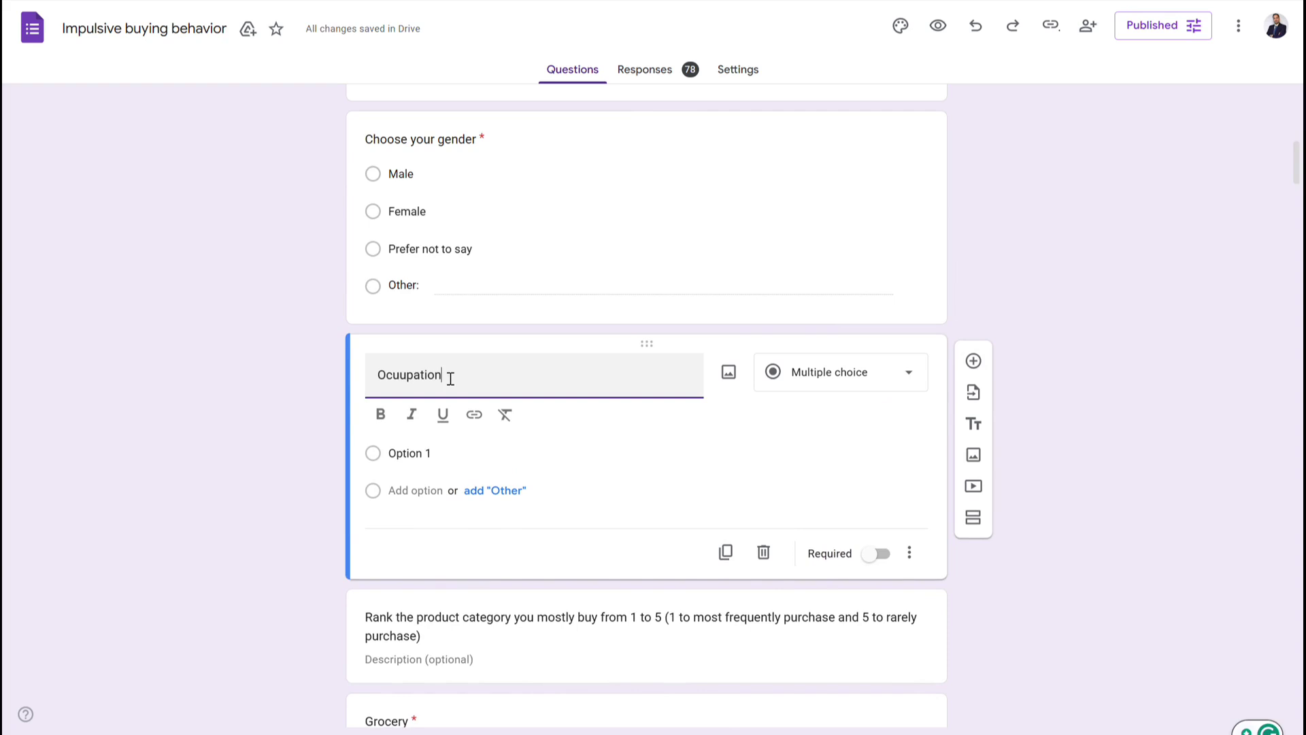
left_click(435, 452)
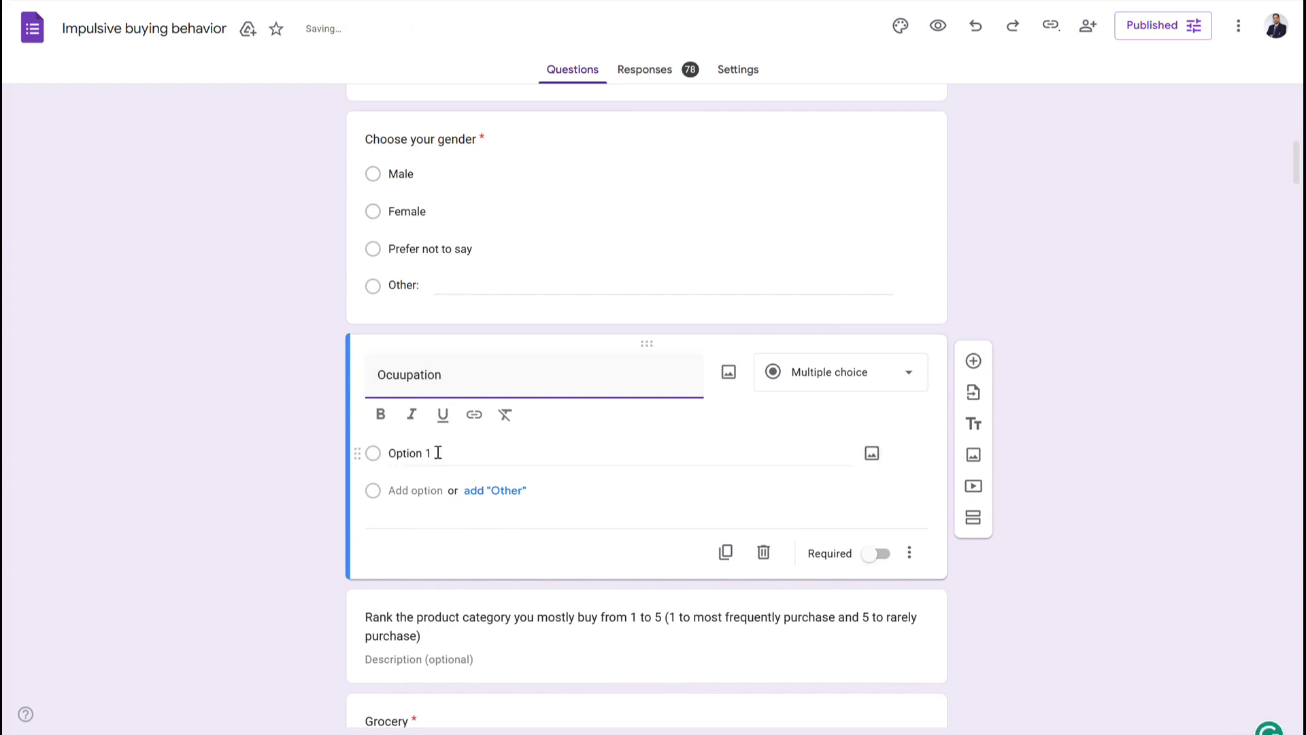
type("Student")
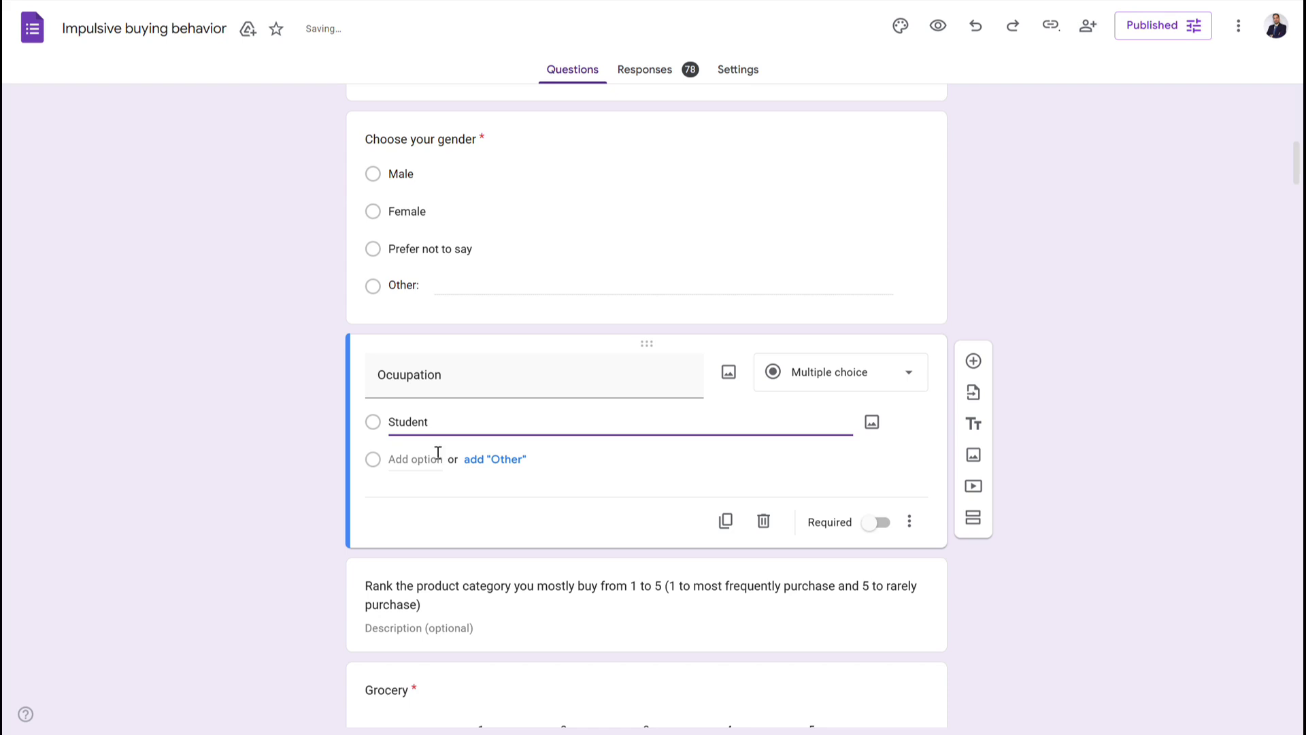
Change the occupation question's type to Checkboxes and add "Employed" as its second option
left_click(881, 371)
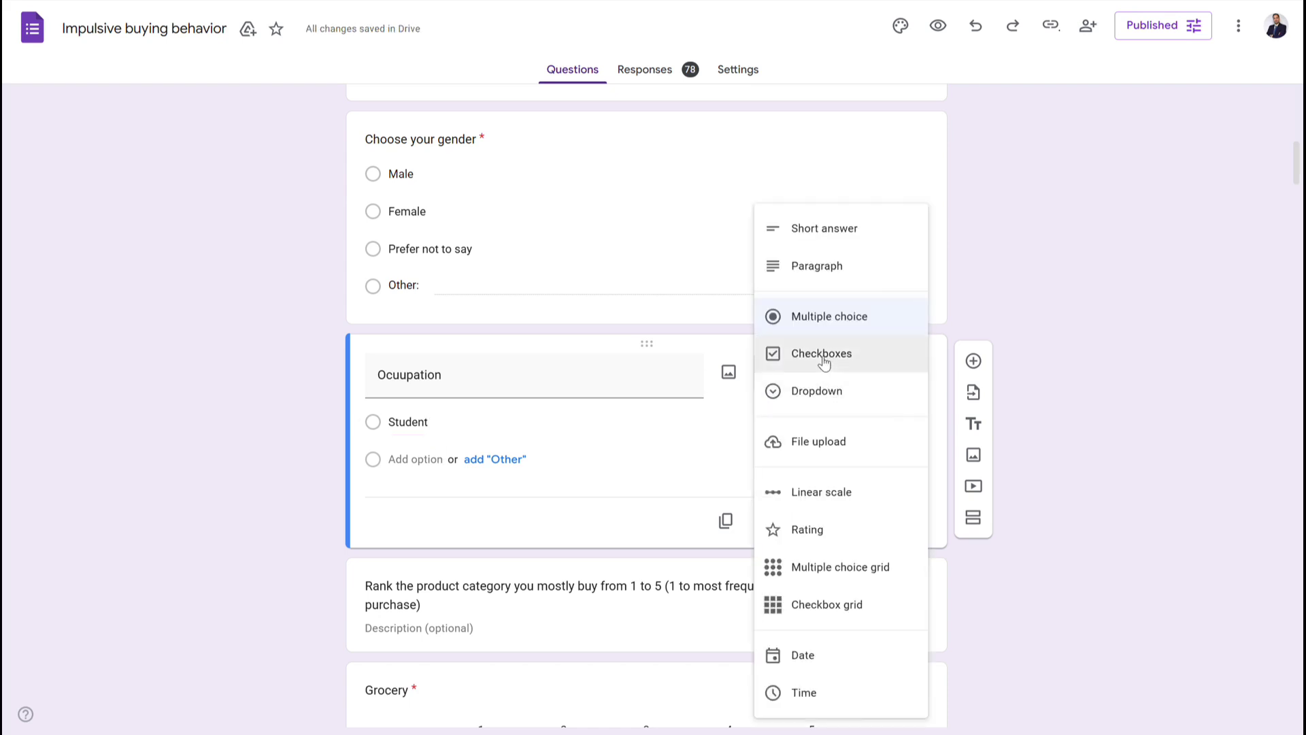
left_click(823, 363)
left_click(409, 464)
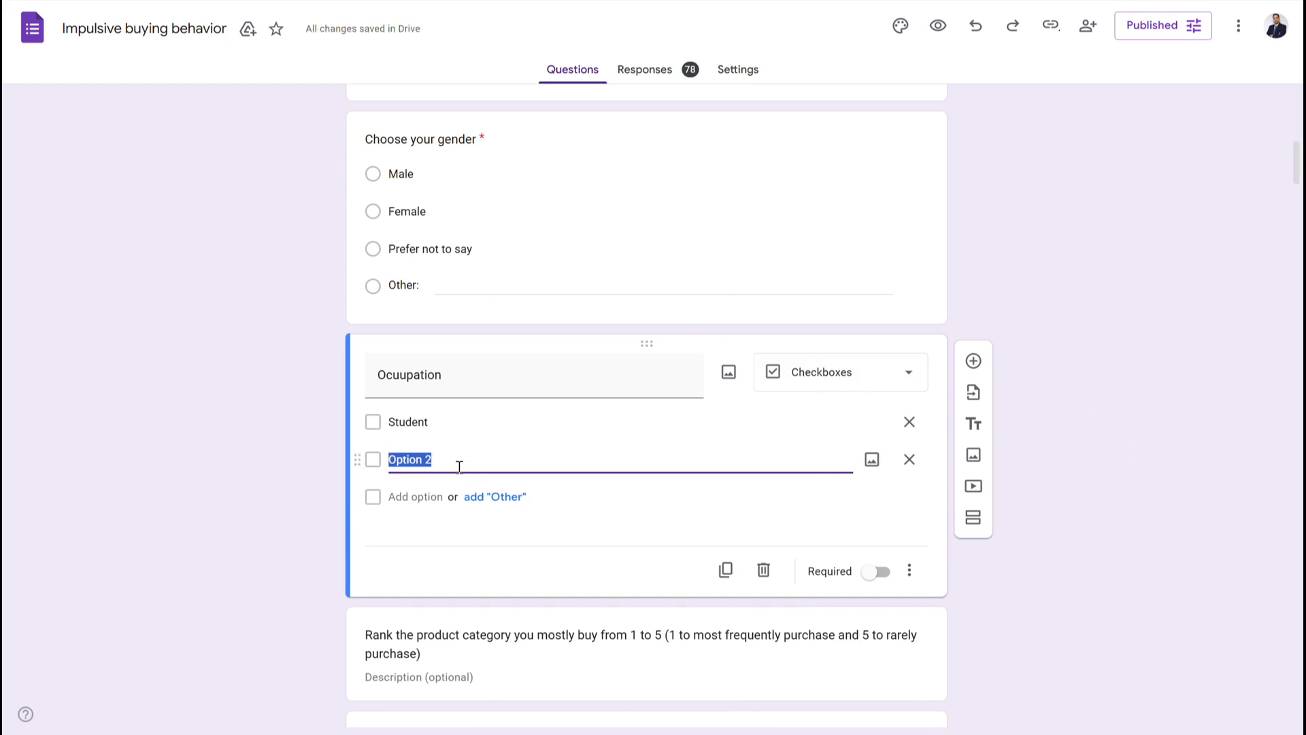
type("Employed")
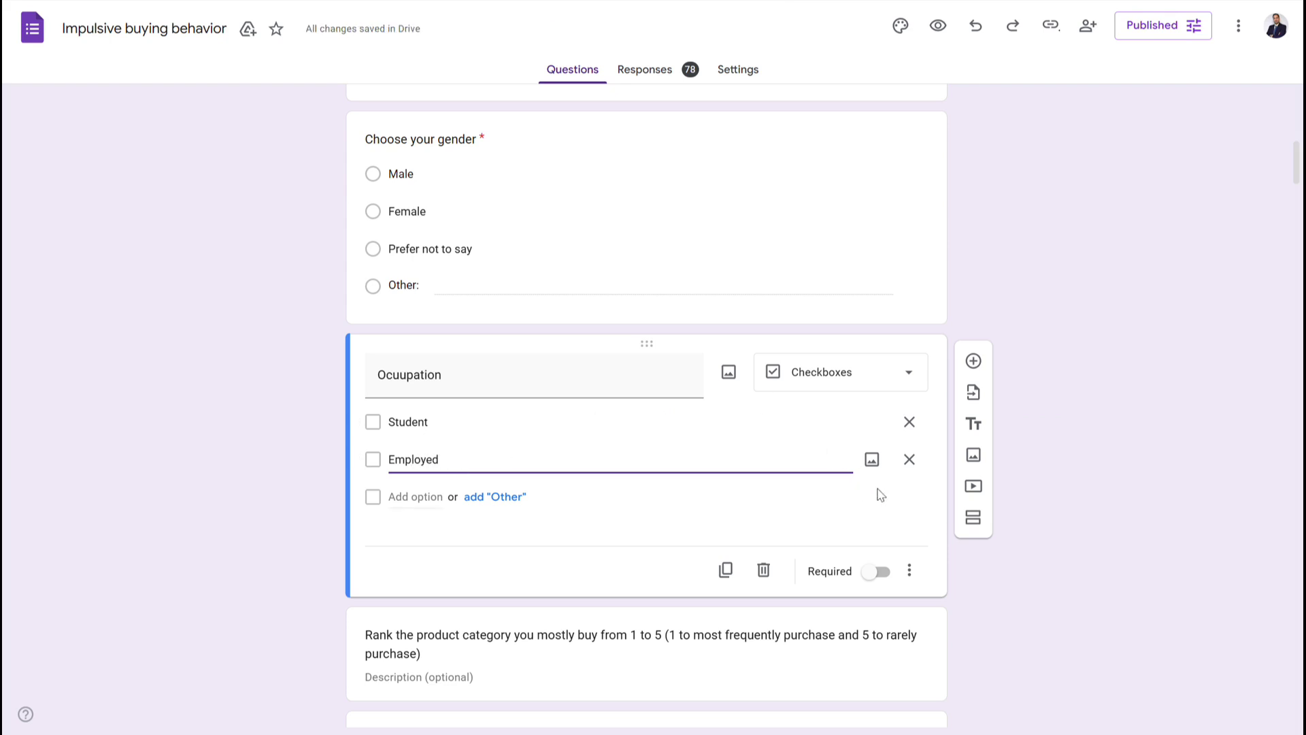
Add a Checkboxes question titled "Platform" below the occupation question
left_click(974, 362)
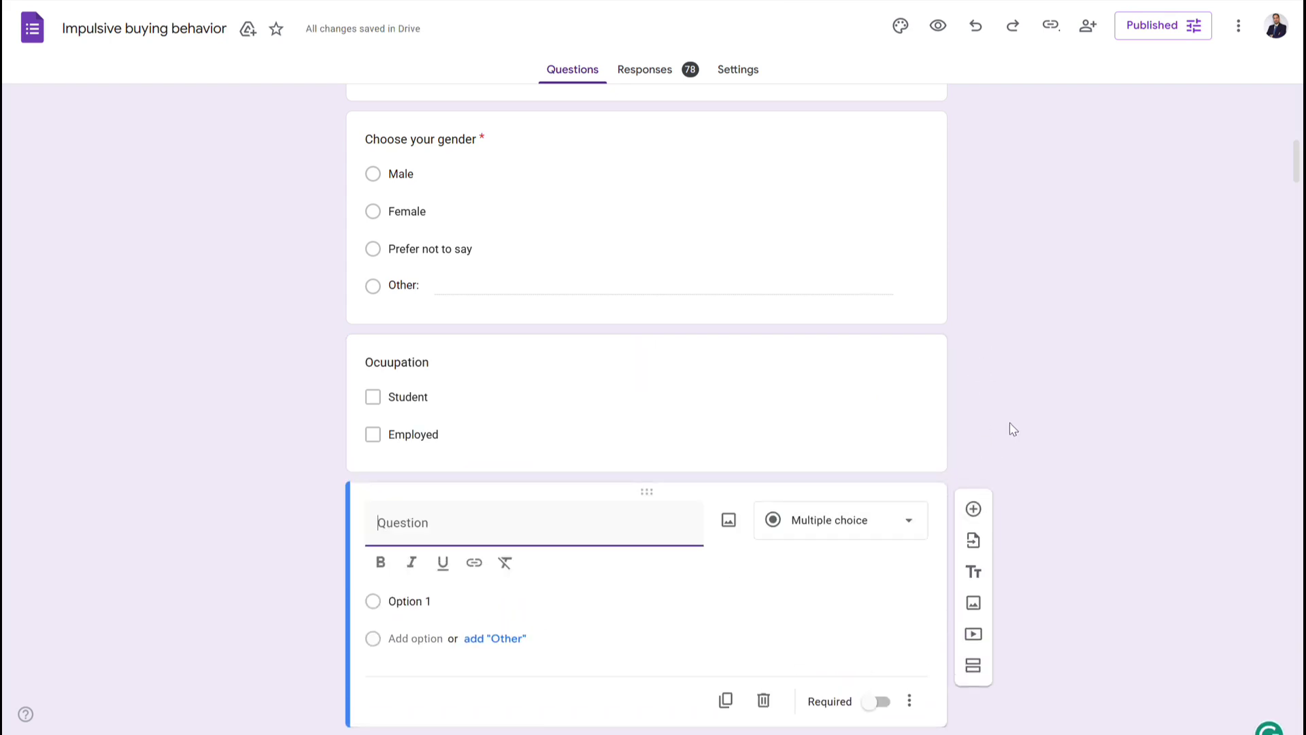
scroll(944, 425, "down", 2)
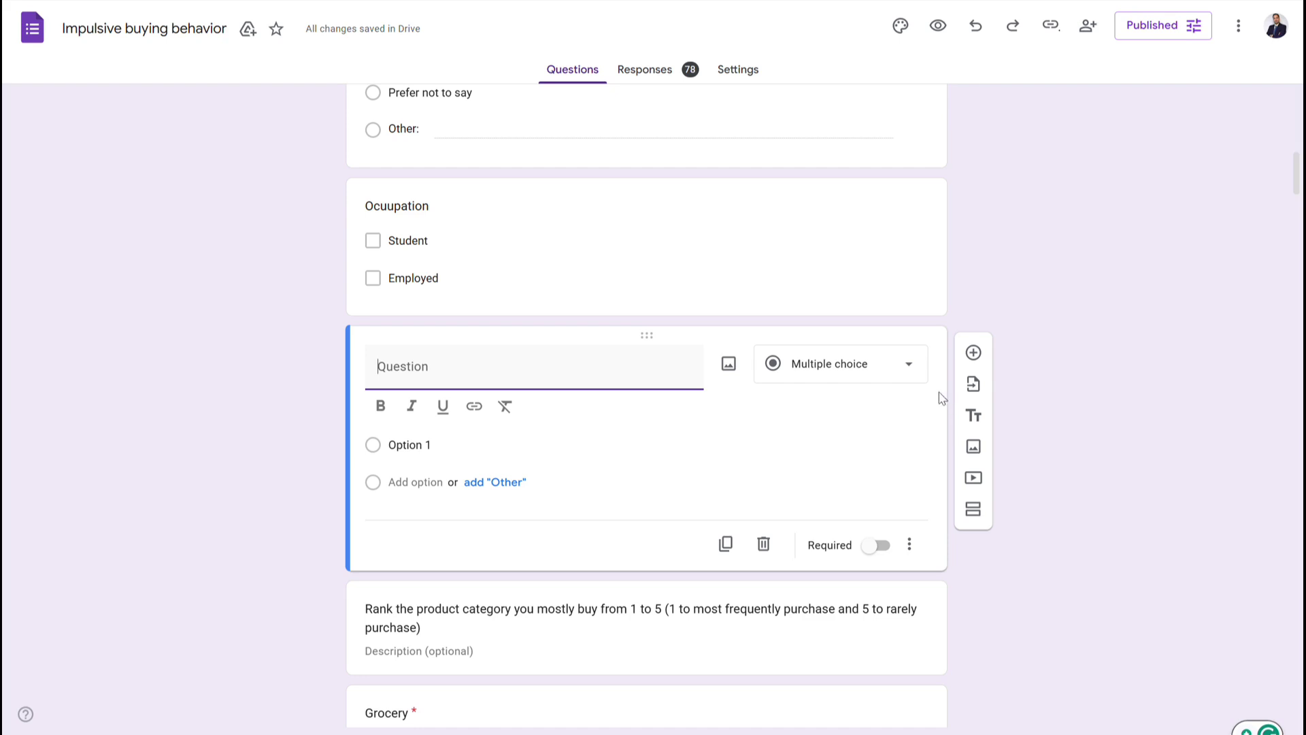
left_click(860, 367)
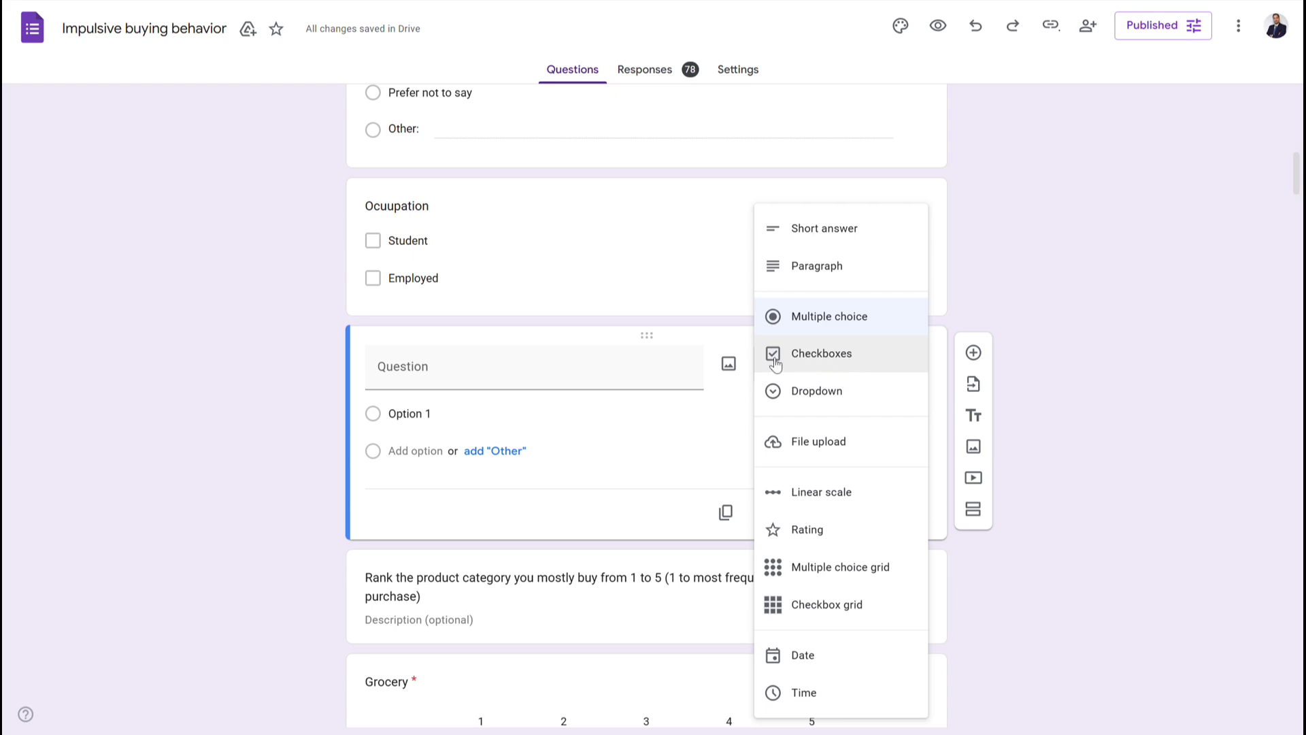
left_click(832, 357)
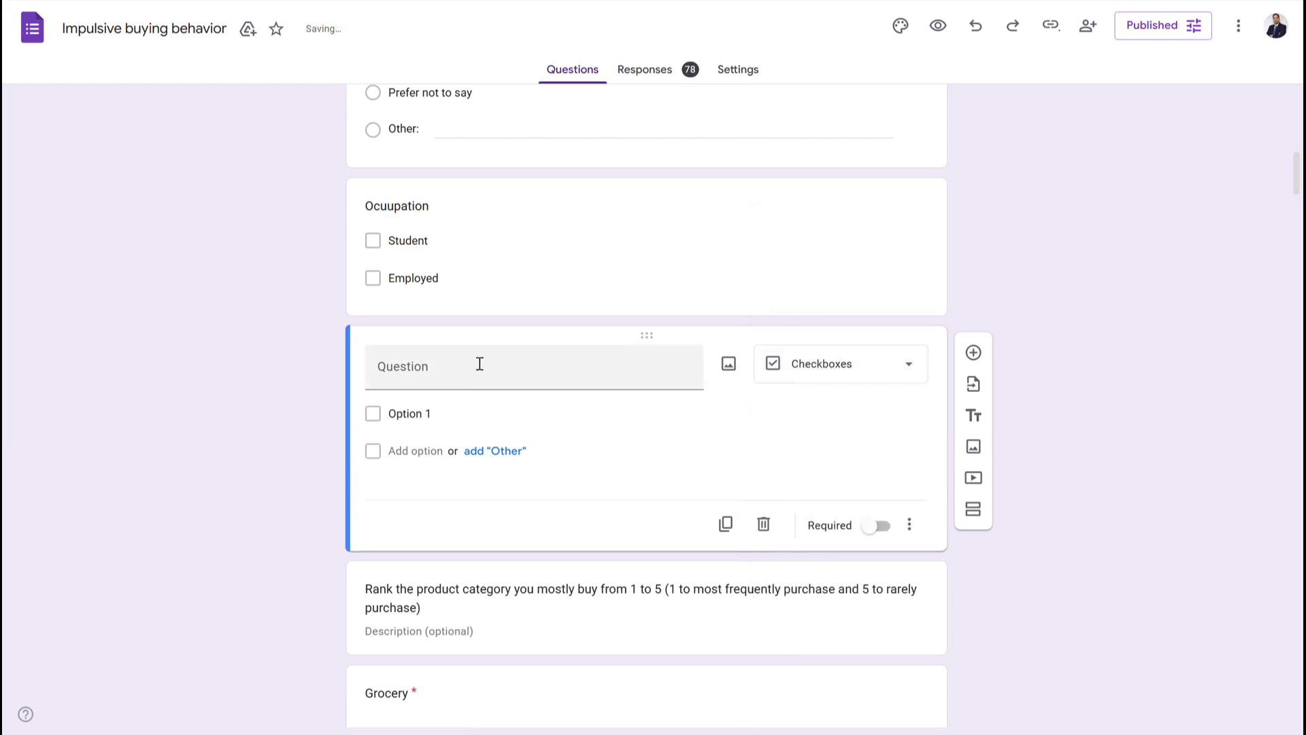
left_click(557, 372)
type("Platform")
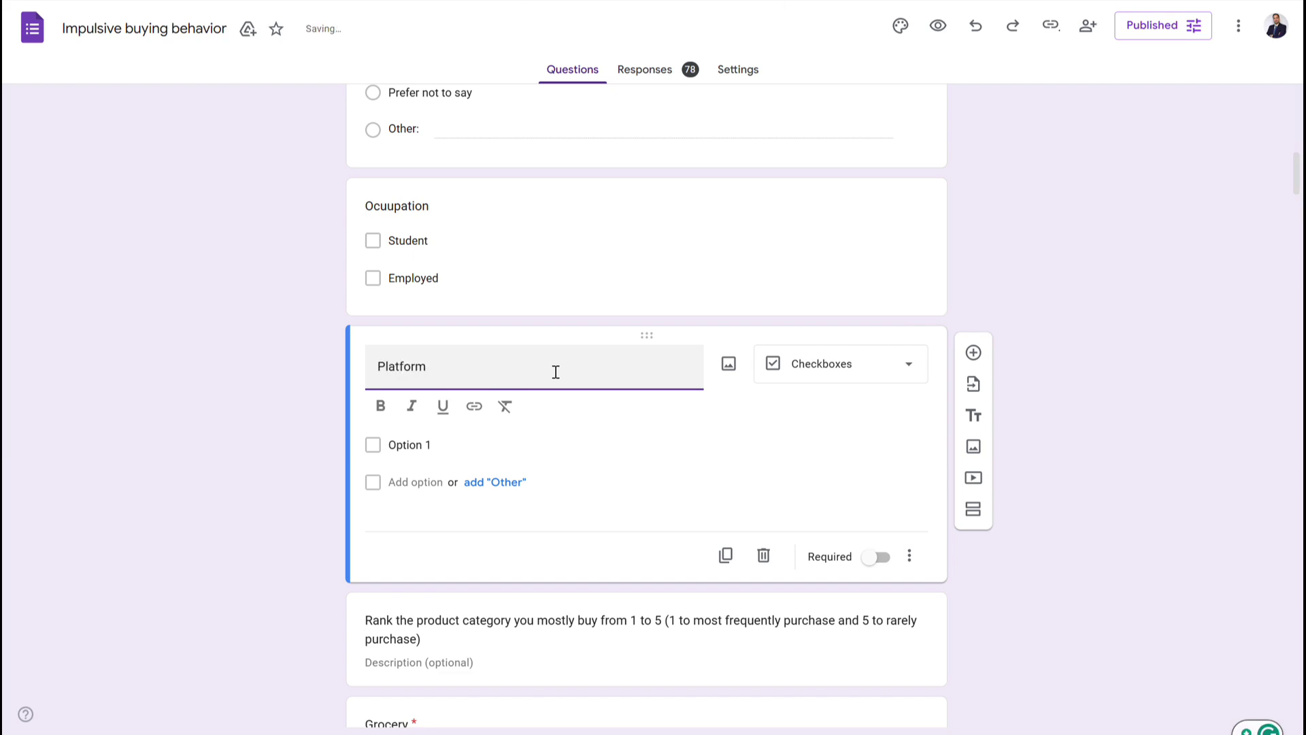
Set the first option of the "Platform" question to "zoom"
left_click(462, 438)
type("zoom")
key("Tab")
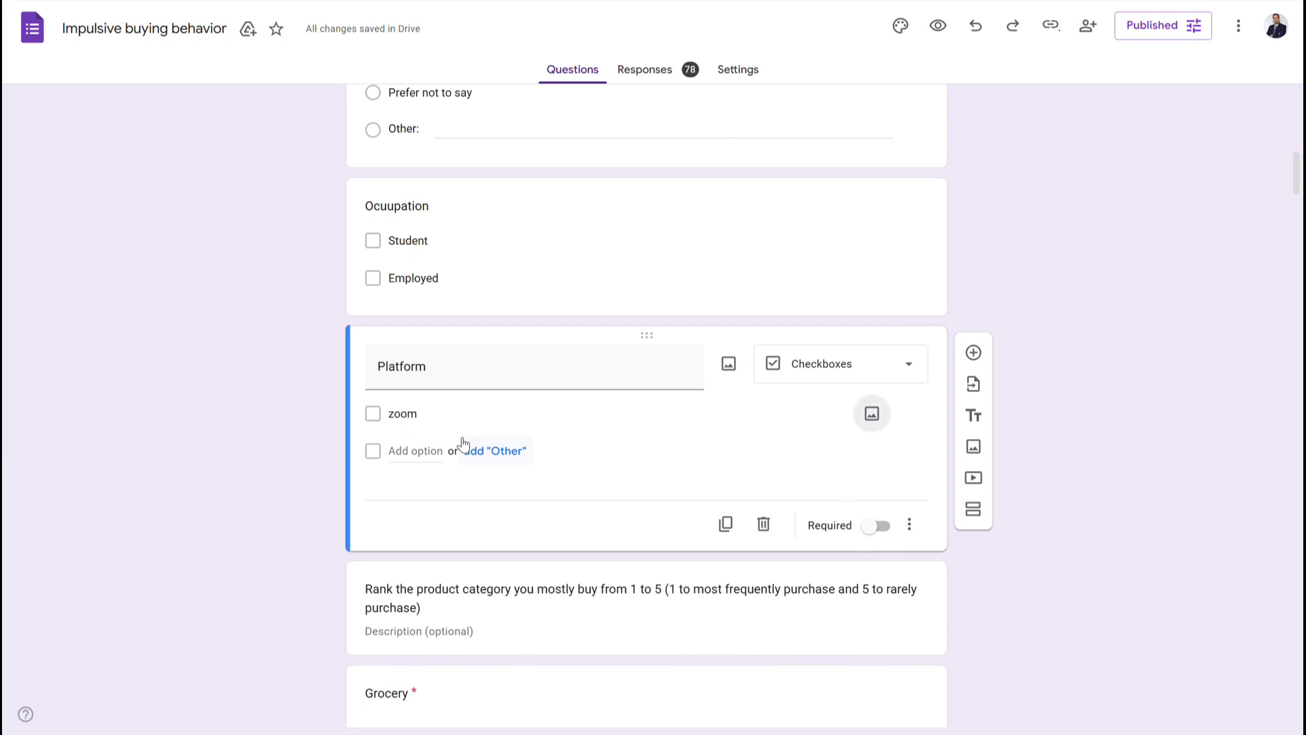
Change the "Platform" question's type to Dropdown
left_click(909, 368)
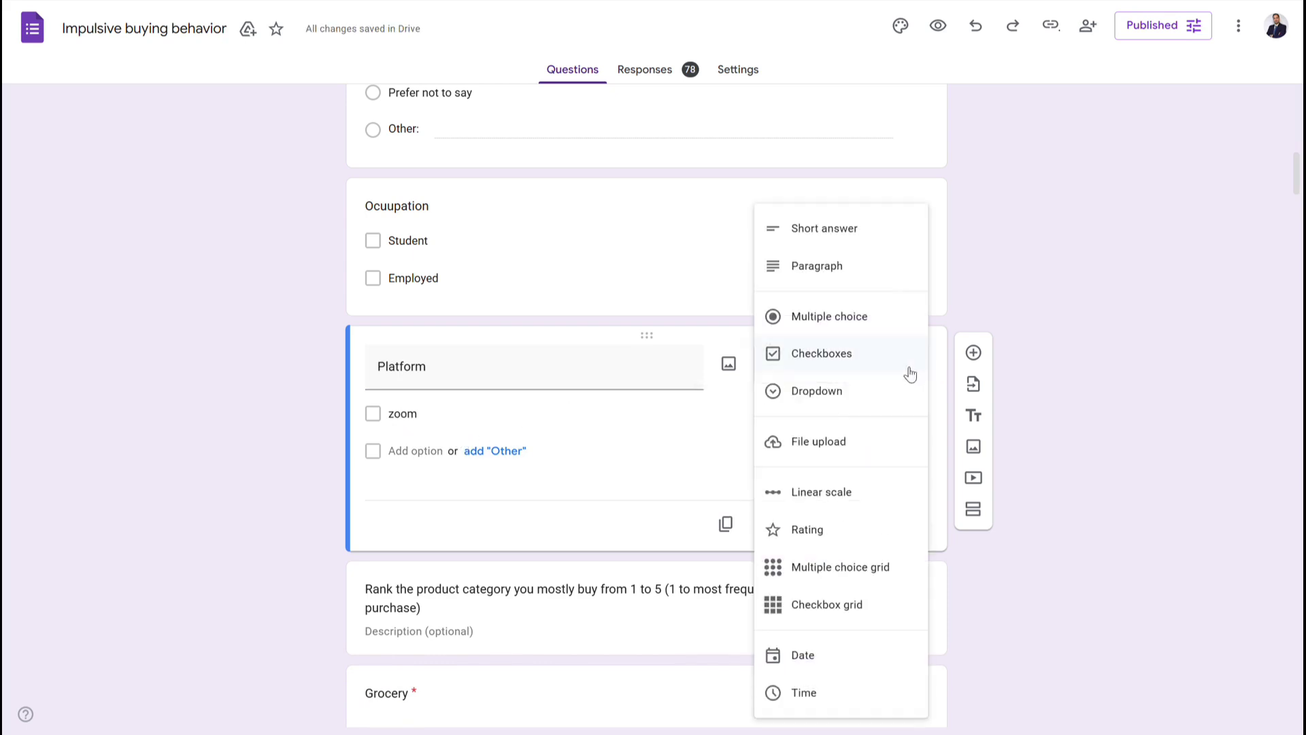
left_click(826, 397)
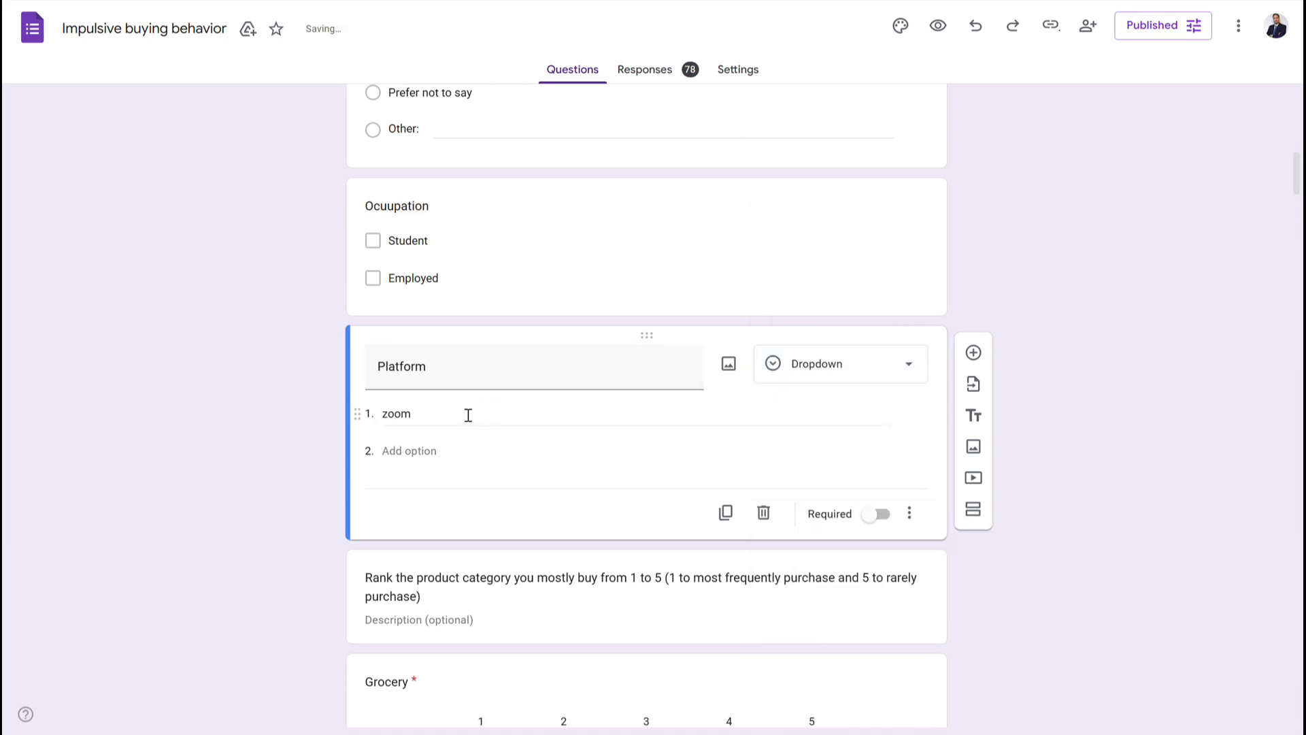
left_click(793, 373)
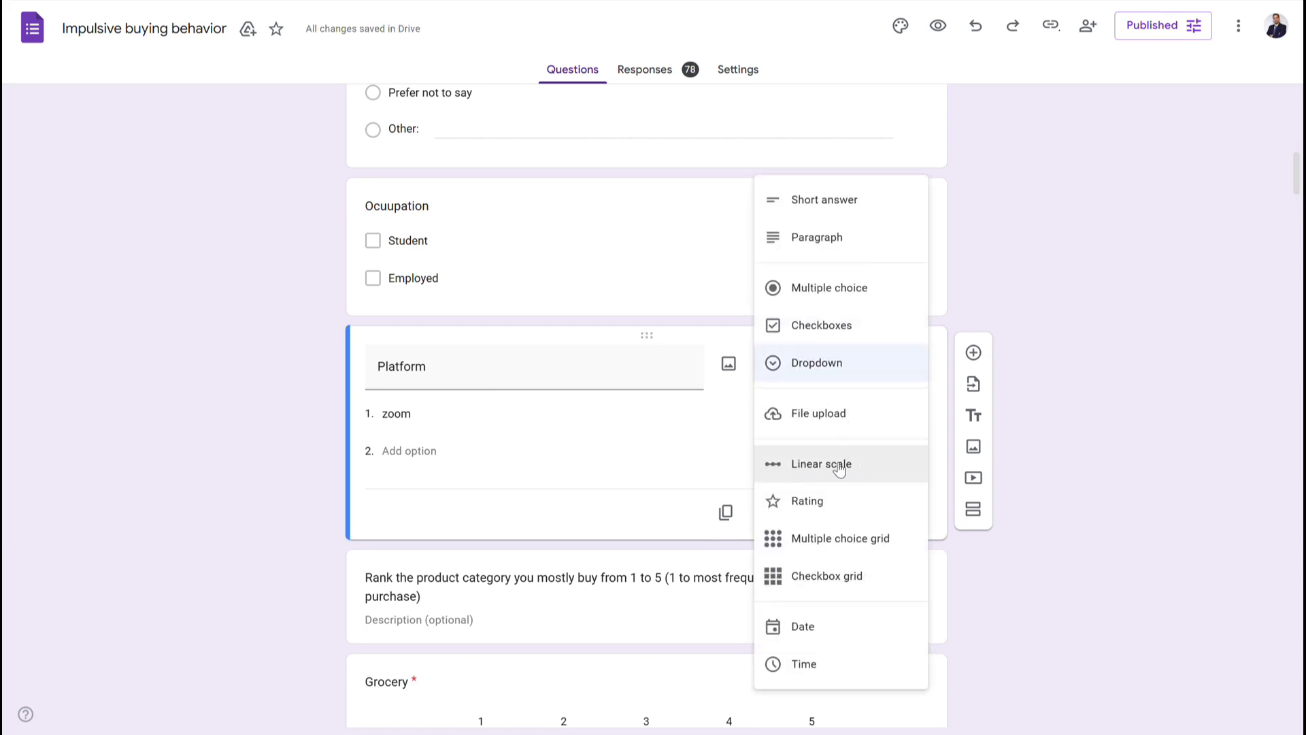
scroll(786, 447, "down", 1)
left_click(1078, 443)
Label the low end of the "Grocery" linear scale "1 Strongly Disagree" and the high end "Strongly agree"
scroll(1067, 437, "down", 3)
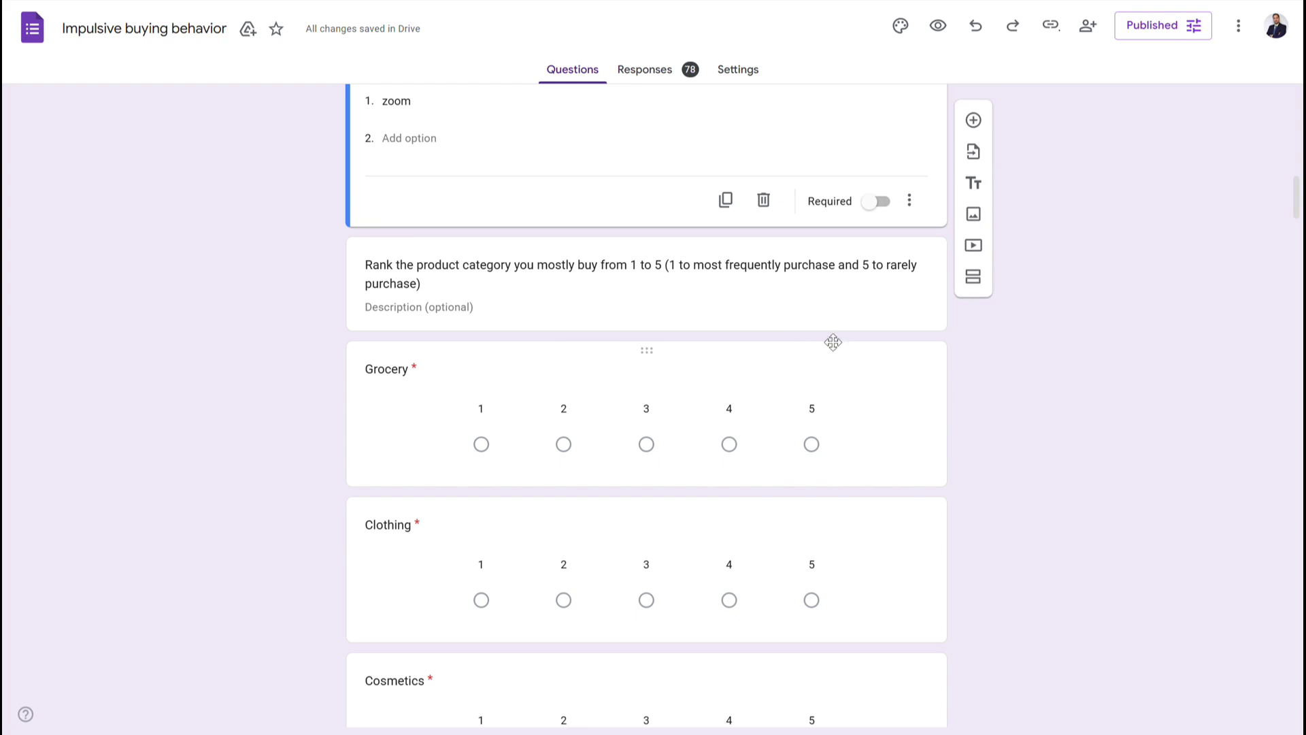
left_click(863, 380)
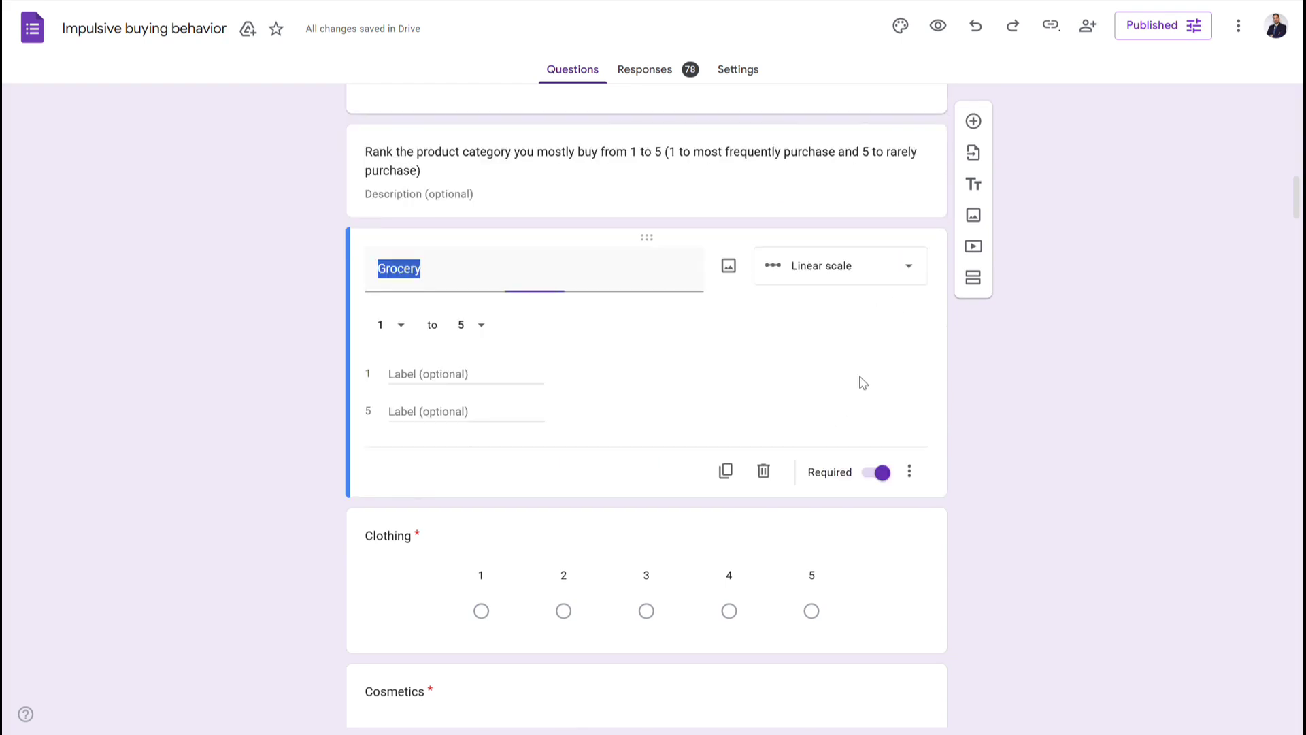
left_click(877, 270)
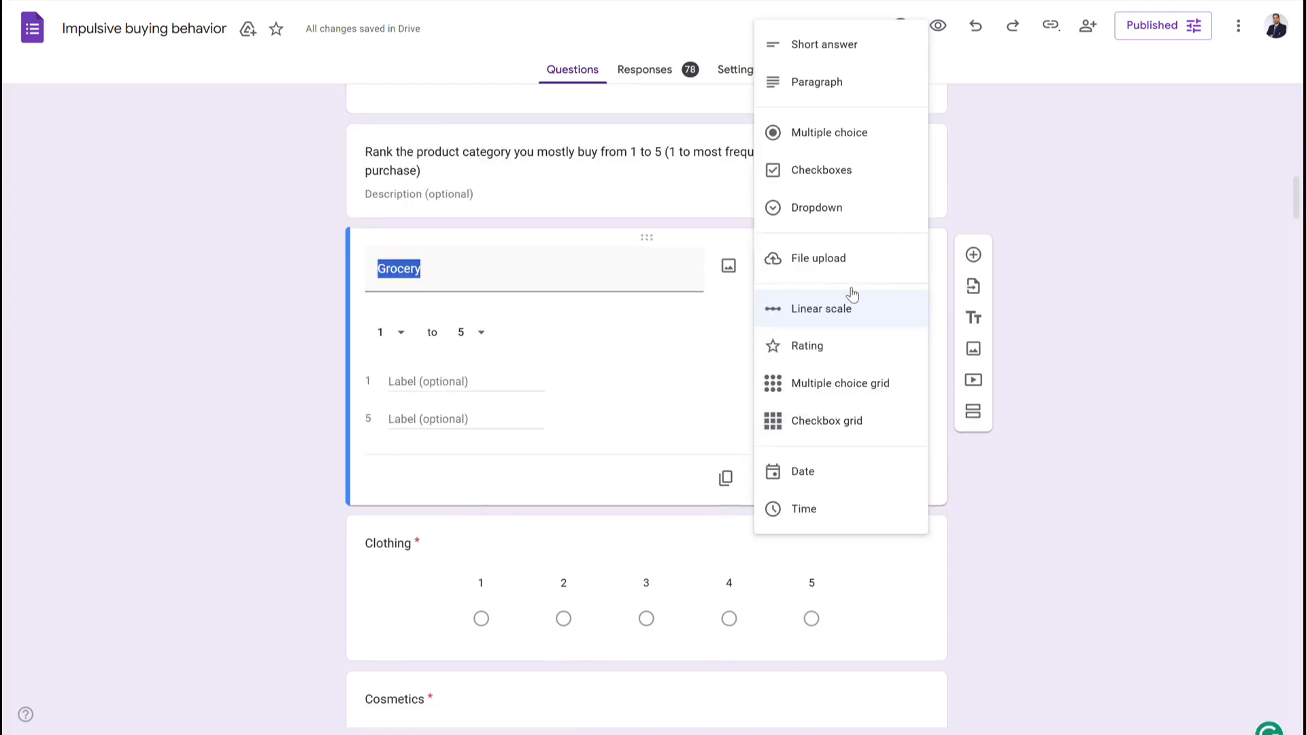
left_click(407, 374)
type("1 ")
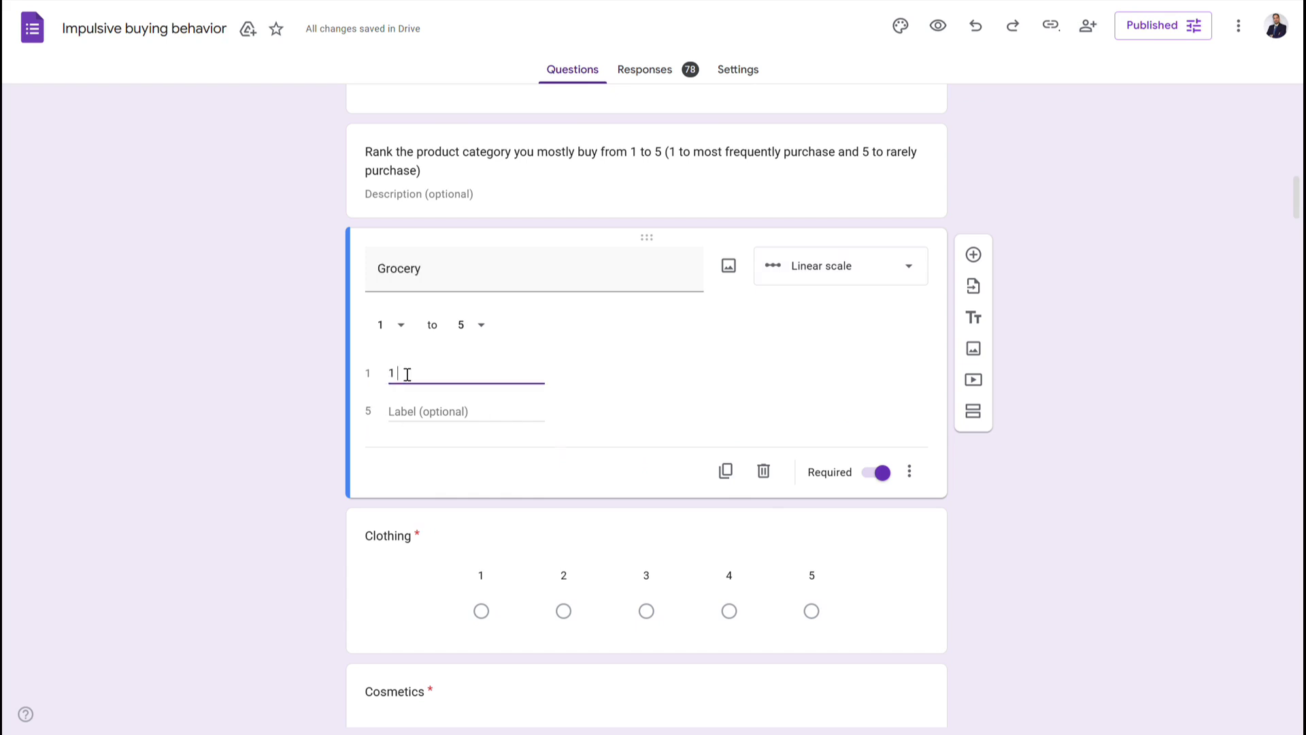
type("Stri")
type("ngly")
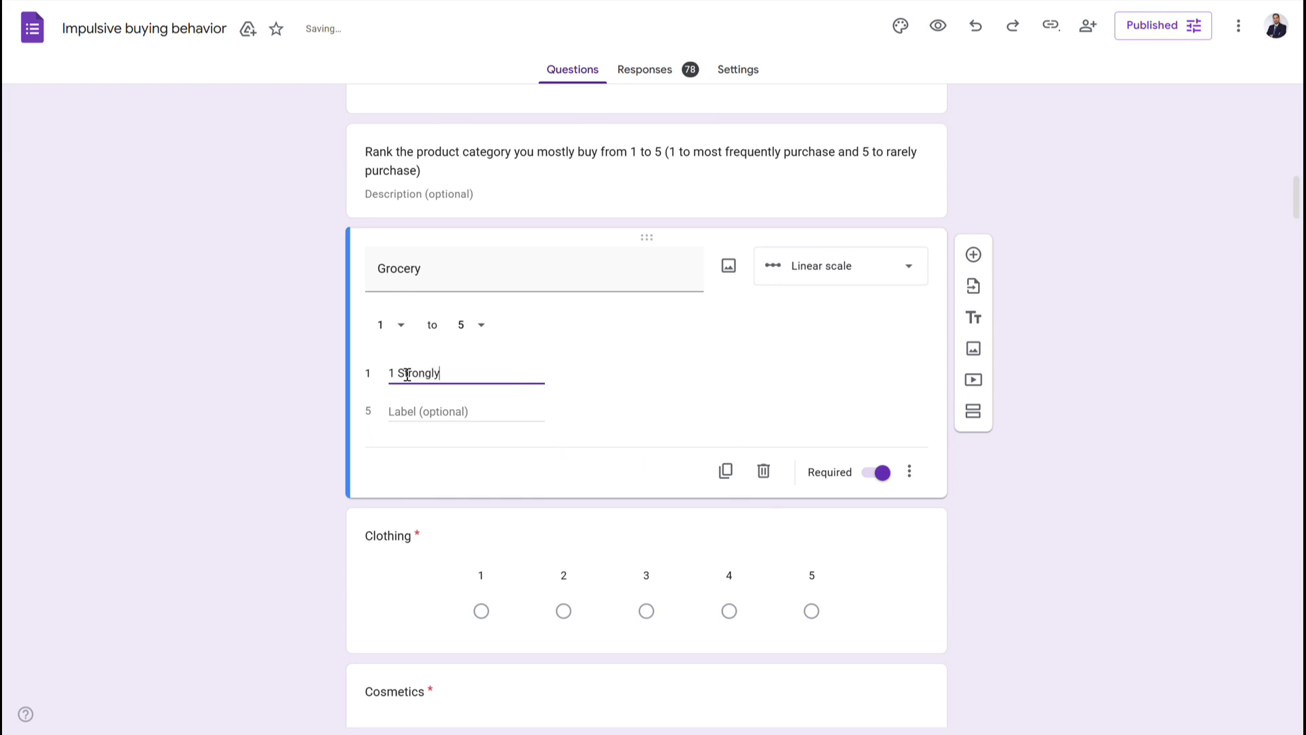
type(" Disagree")
key("Tab")
type("Strongly agree")
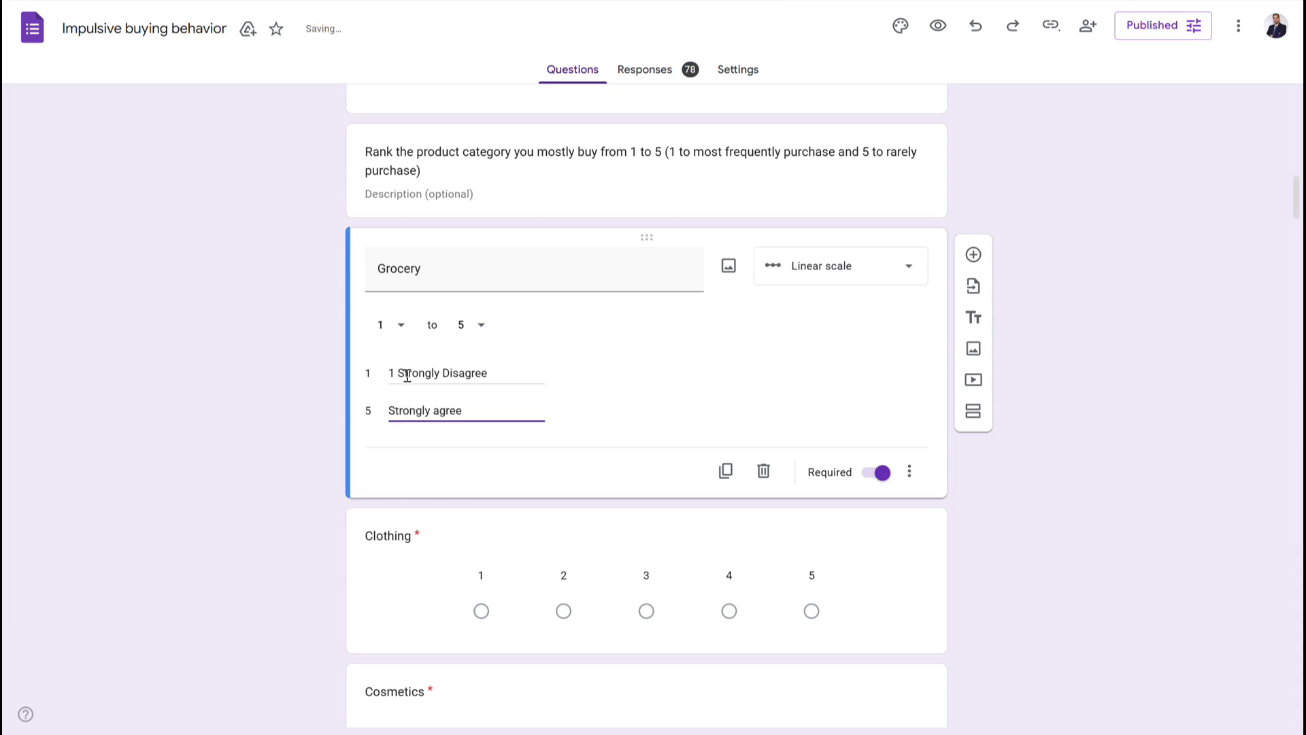
Remove the leading "1" from the "Grocery" scale's low-end label so it reads "Strongly Disagree"
key("shift+Tab")
left_click(404, 372)
double_click(403, 373)
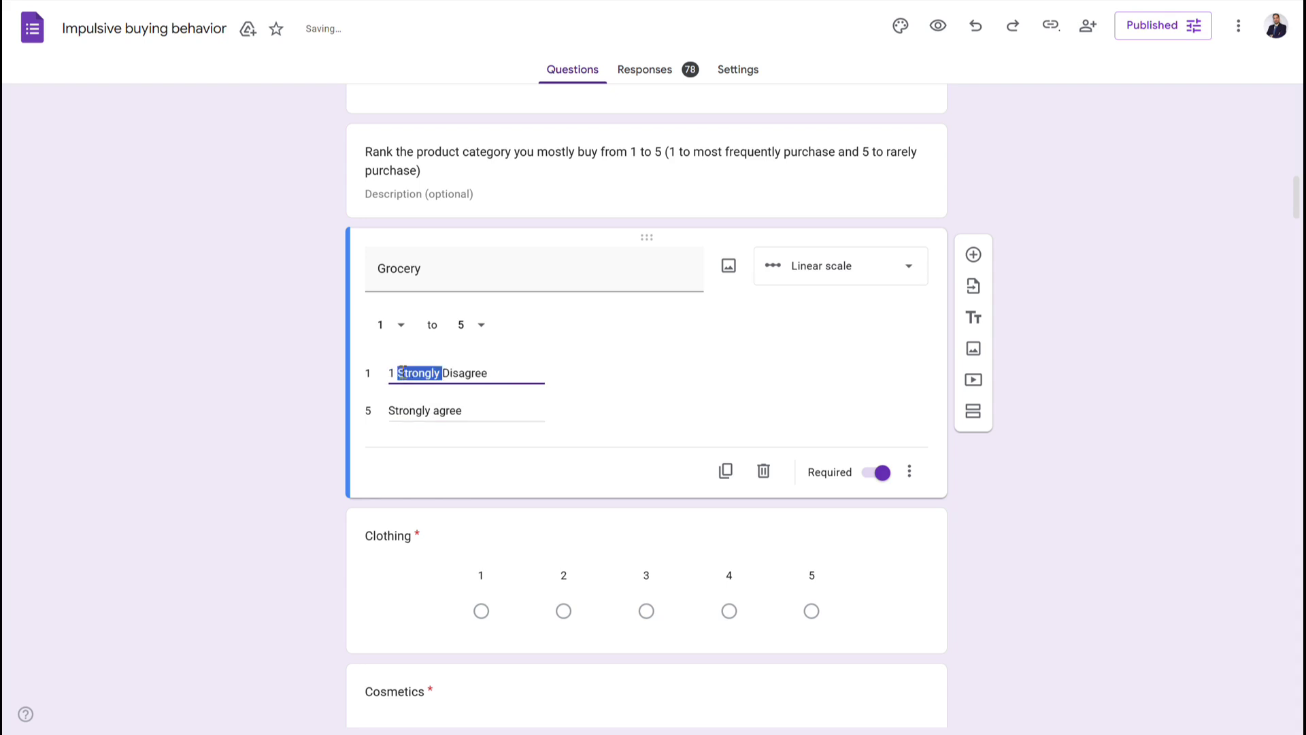
left_click(400, 373)
key("BackSpace")
key("BackSpace")
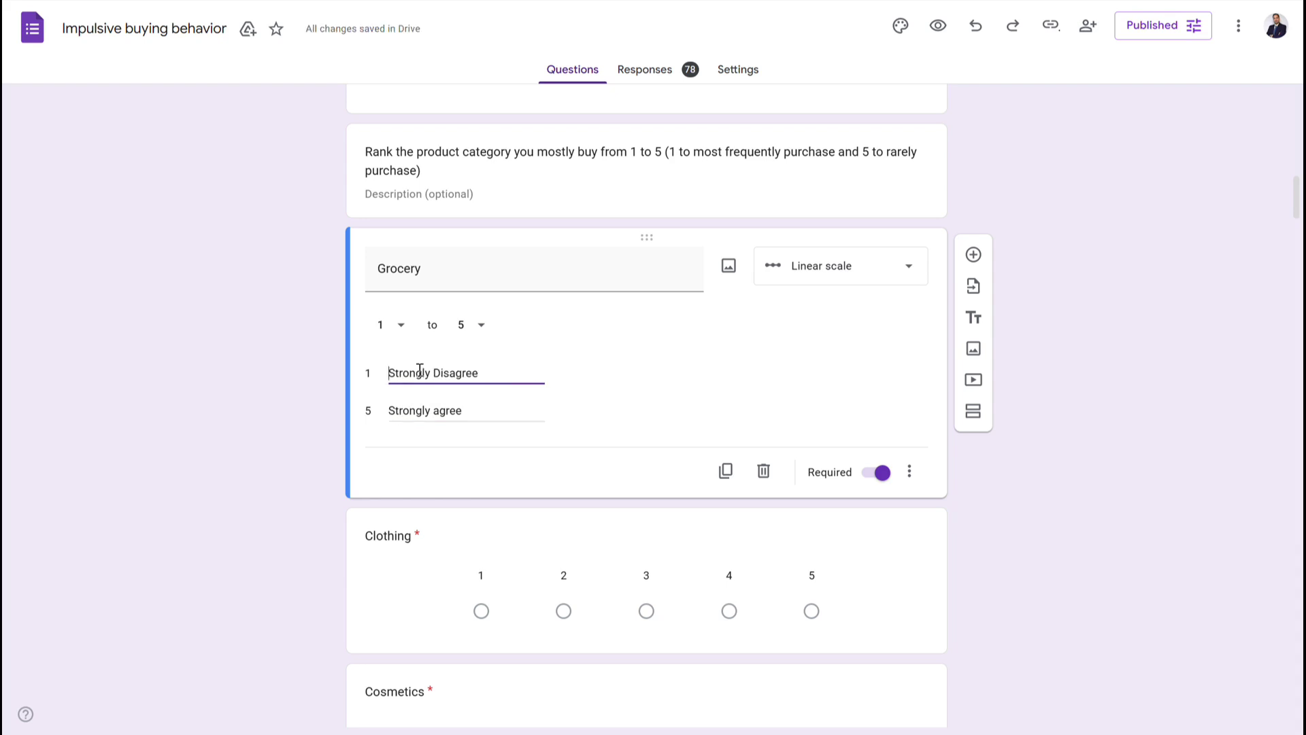
Try the Multiple choice grid and Checkbox grid types on the "Grocery" question
left_click(878, 265)
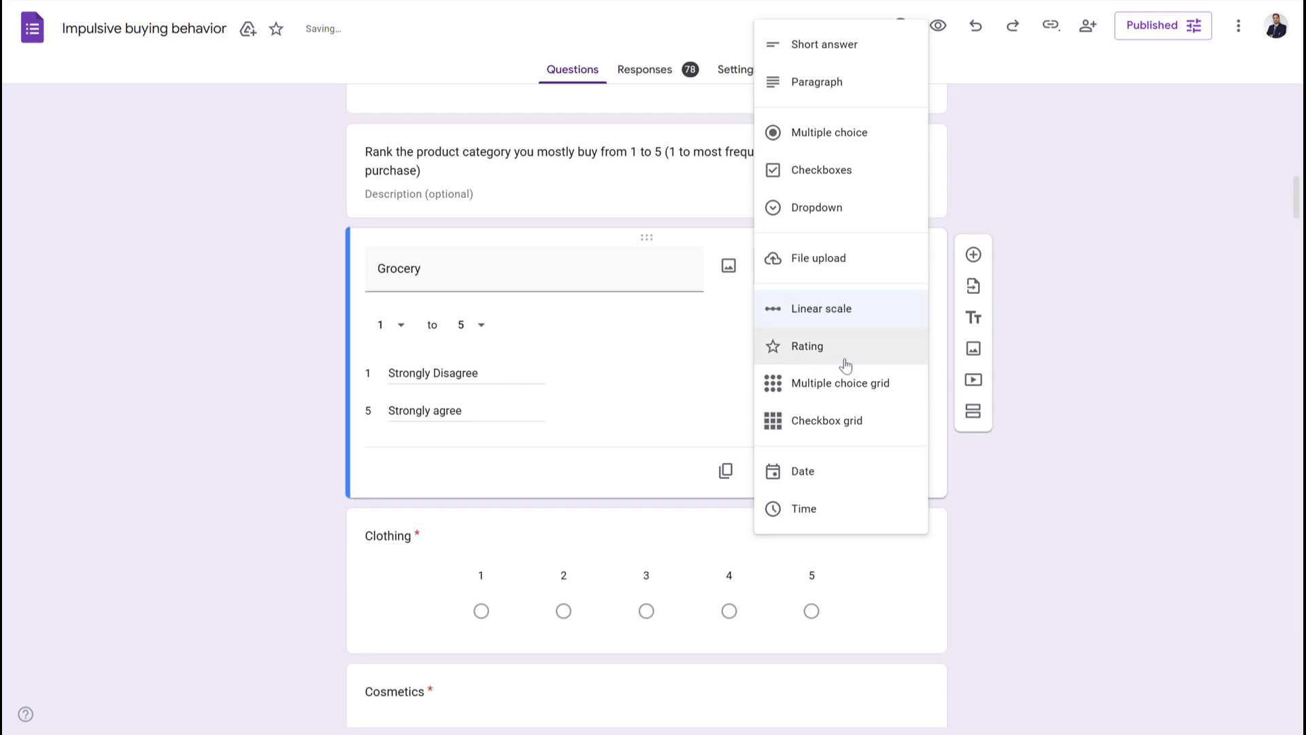
left_click(847, 385)
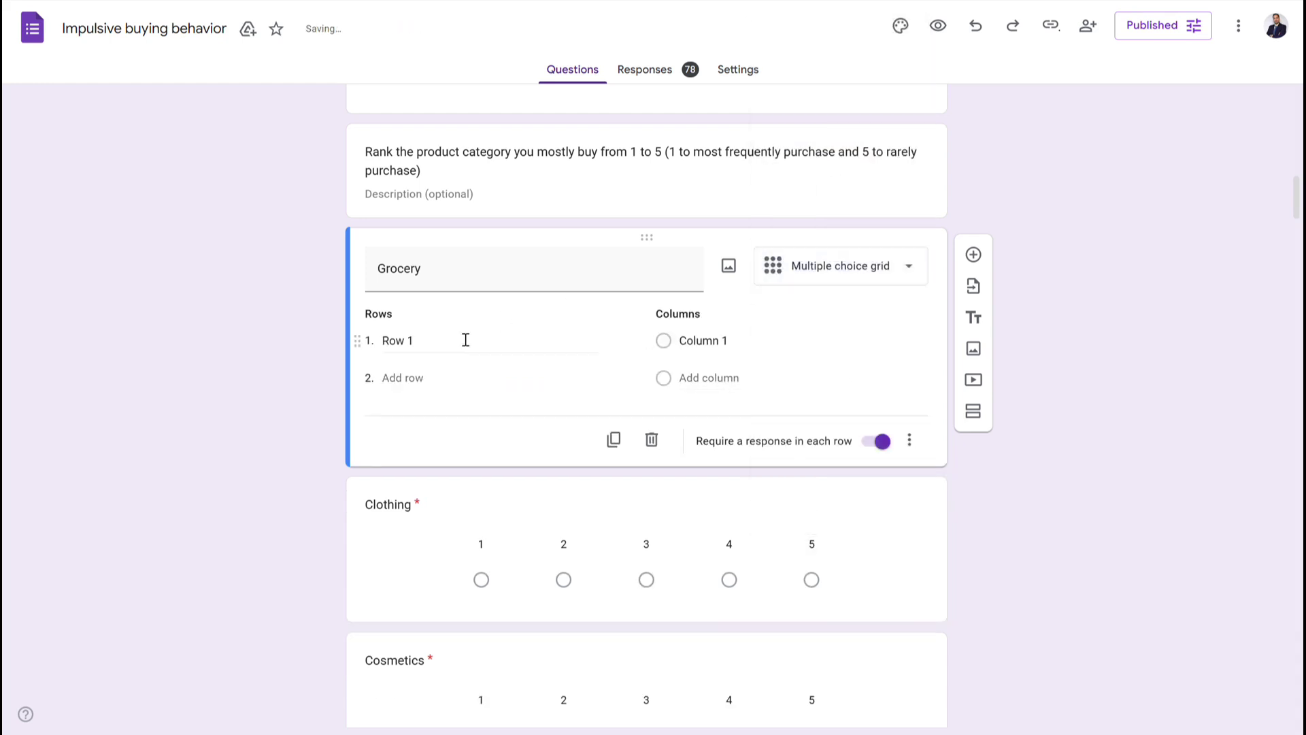
left_click(840, 271)
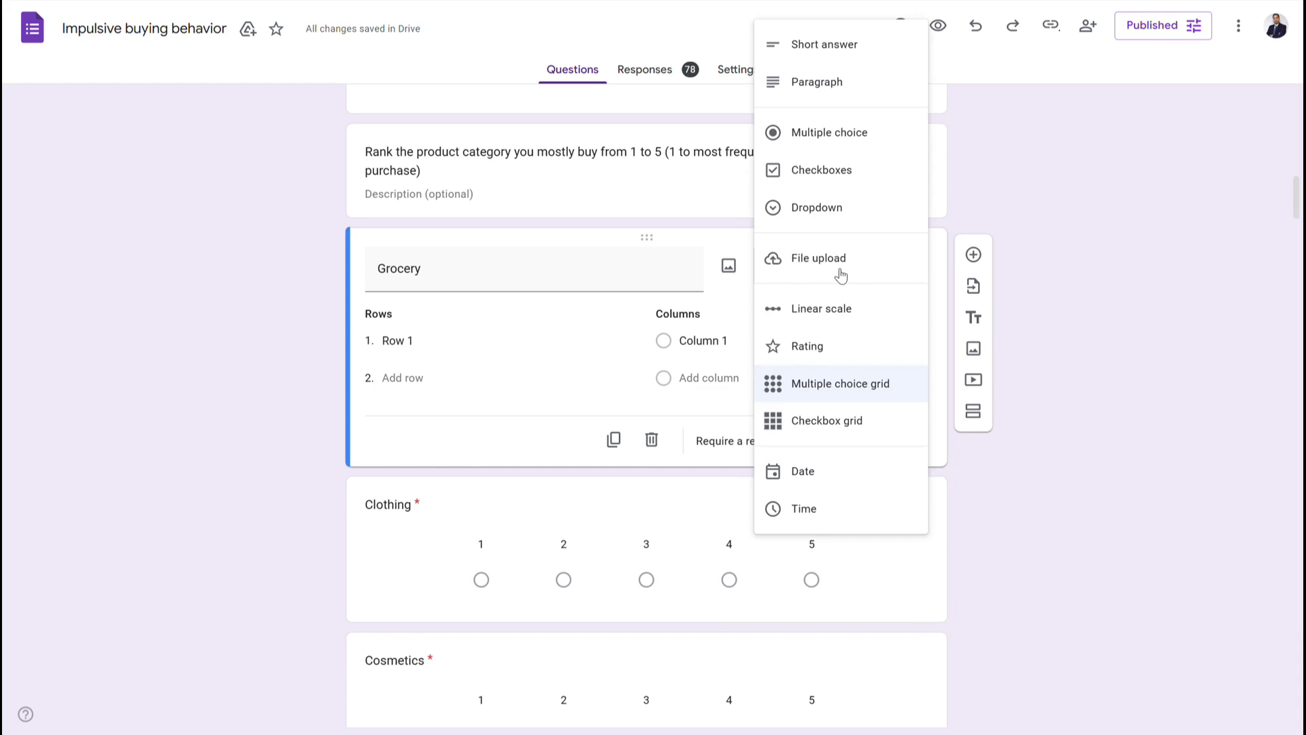
left_click(858, 418)
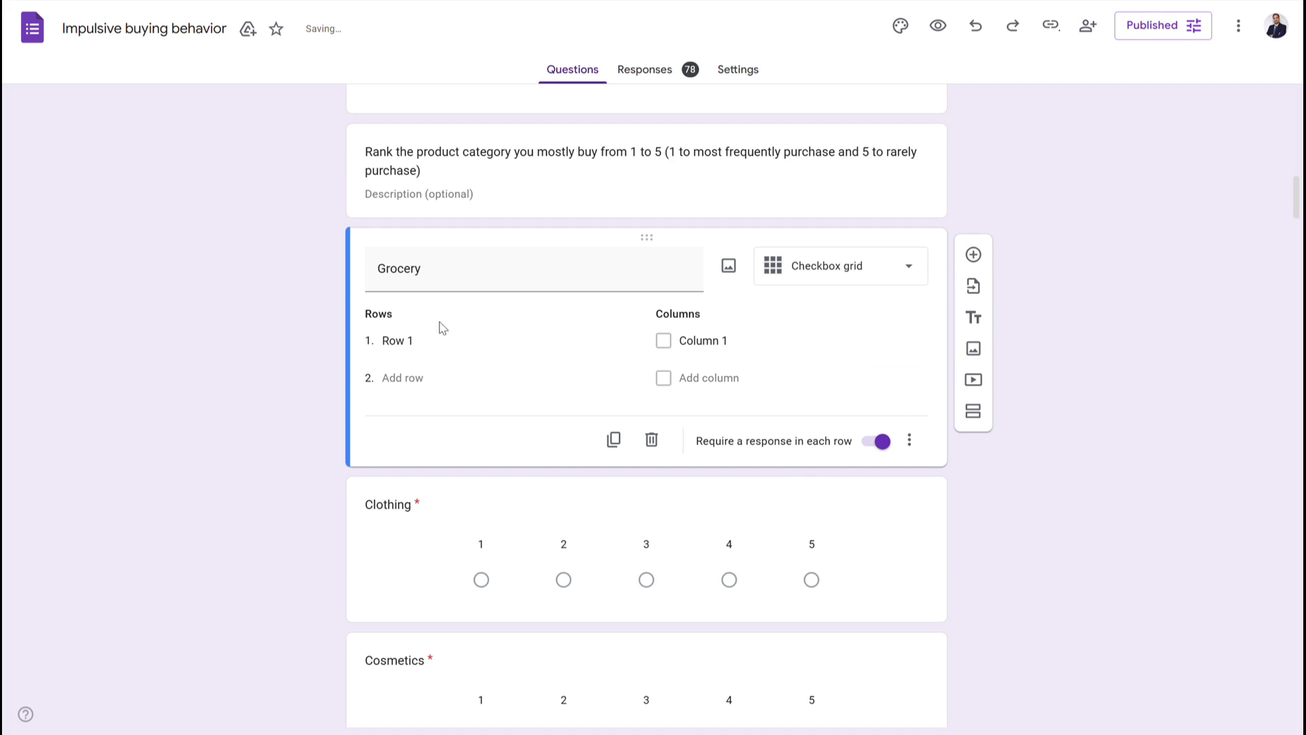
left_click(409, 338)
left_click(726, 326)
Change the "Grocery" question's type to Date and retitle the question "Date"
left_click(830, 279)
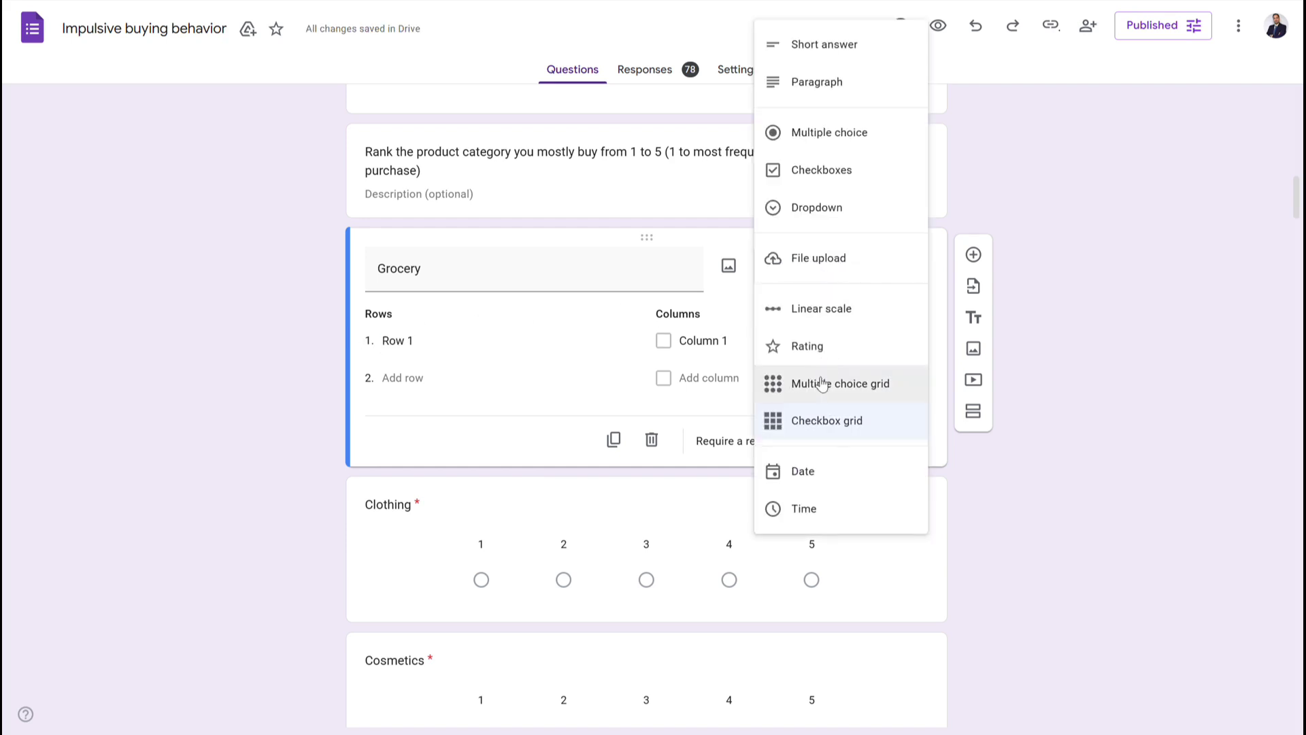
left_click(849, 479)
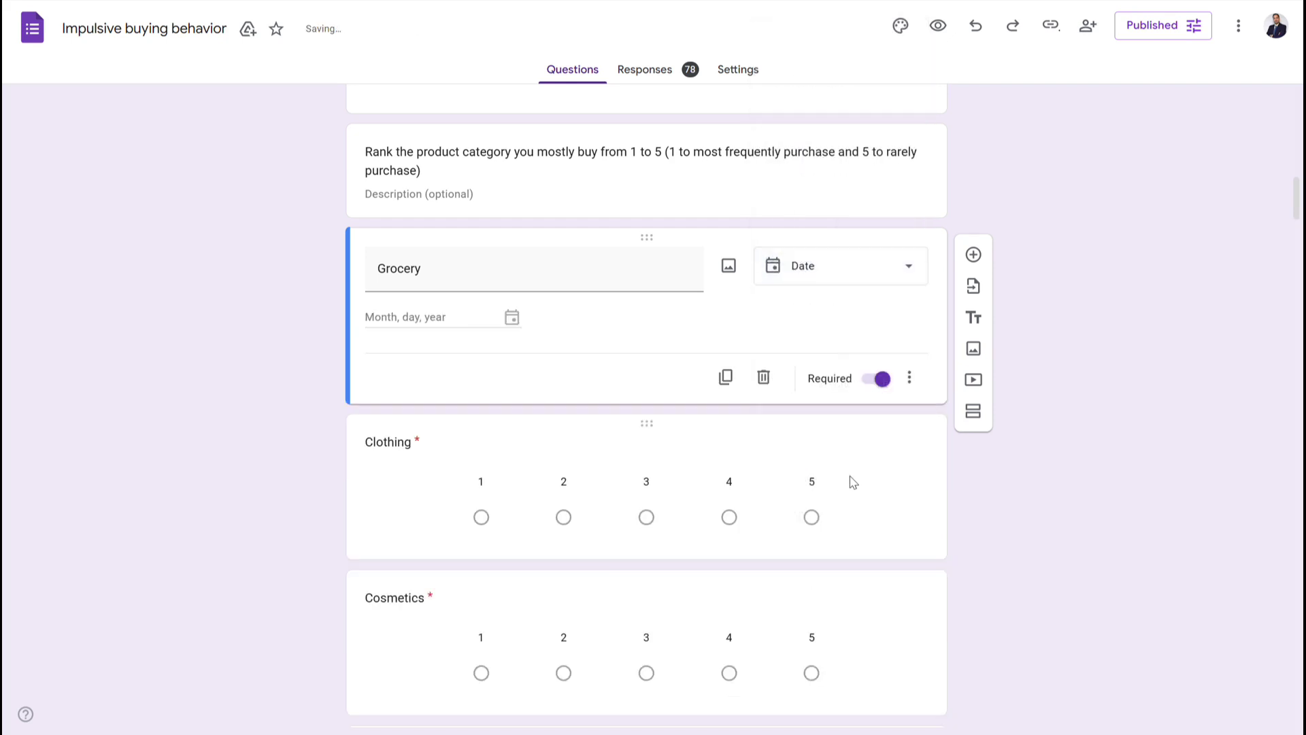
left_click(820, 285)
left_click(701, 375)
left_click(564, 268)
type("Date")
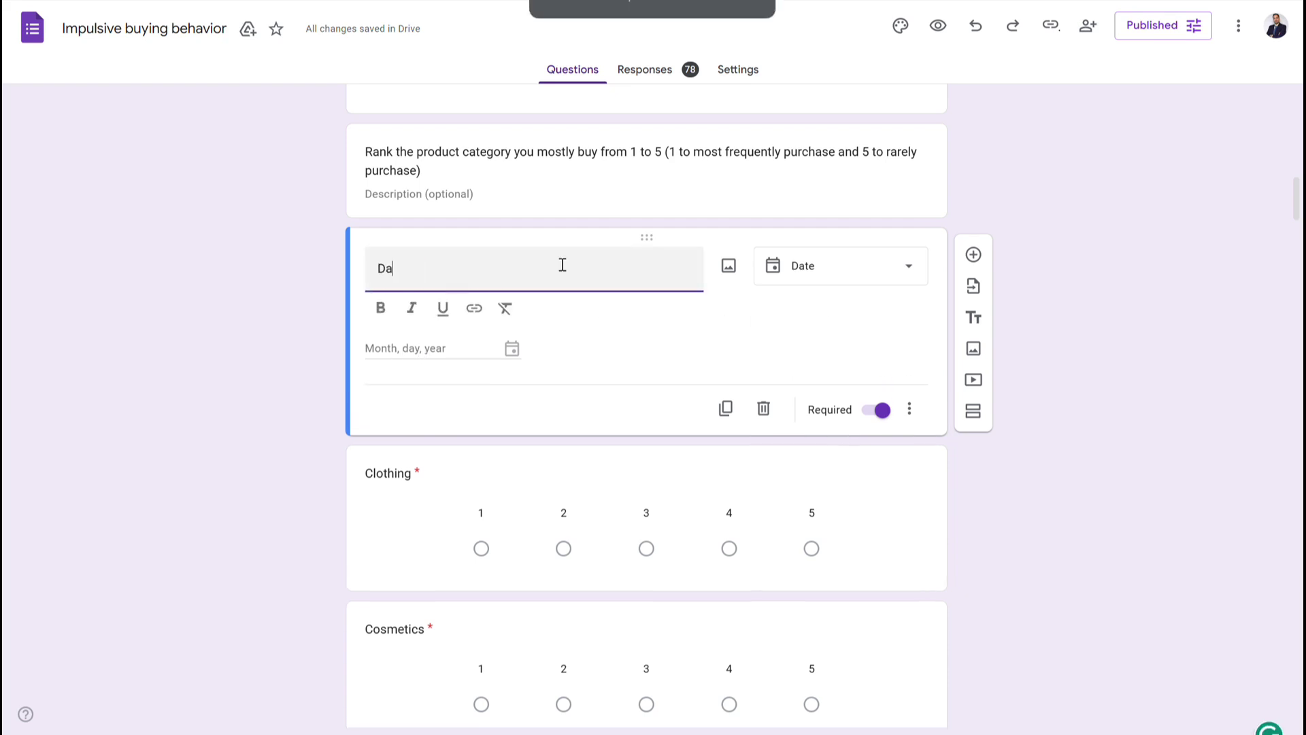
Change the type of the question titled "Date" to Time
left_click(842, 279)
left_click(846, 510)
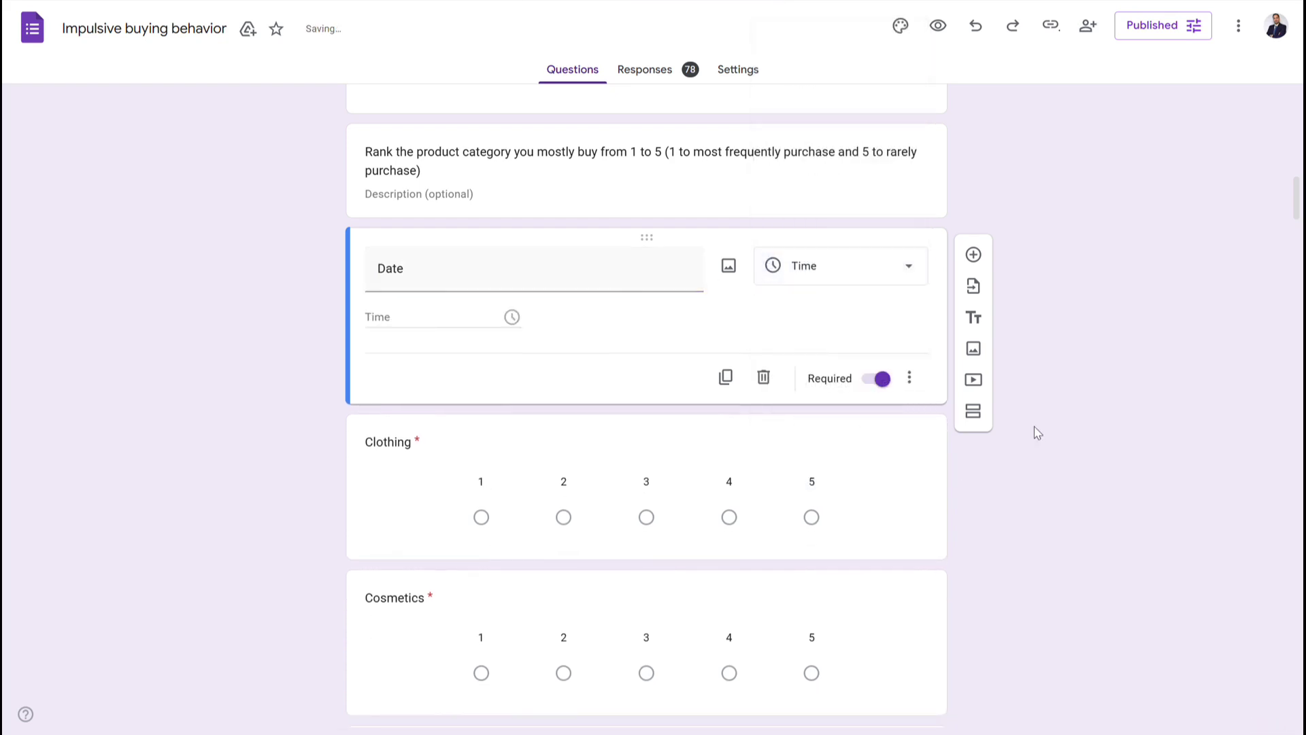